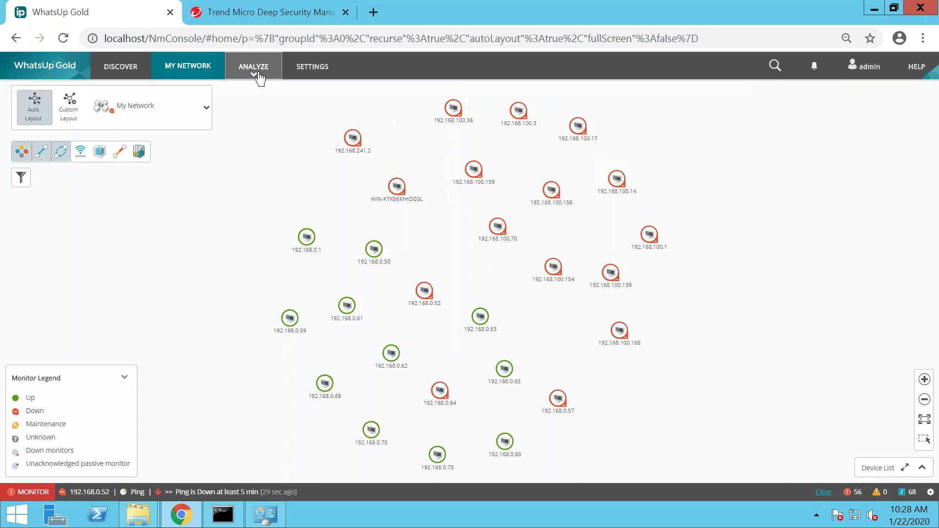
- Open the WhatsUp Gold Home Dashboard, view its Top 10 page, and return to the Overview page
{"action": "left_click", "coordinate": [257, 76]}
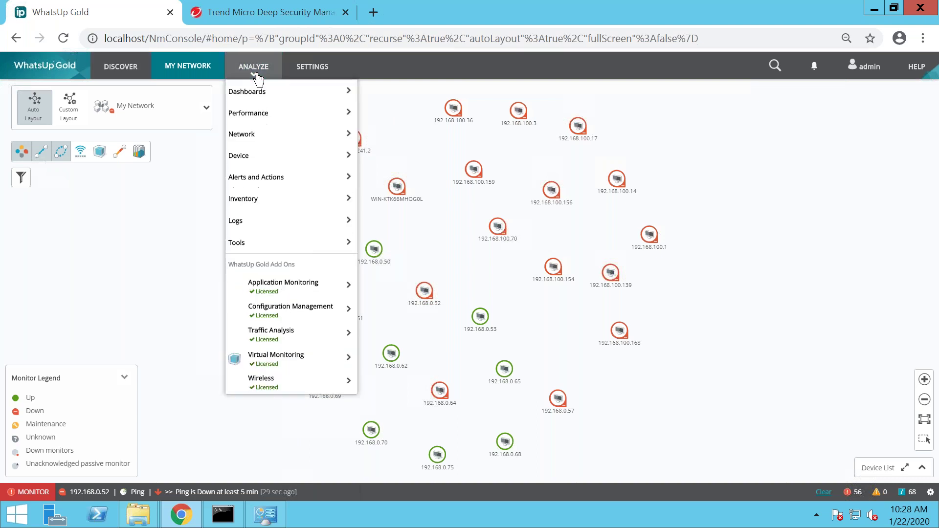
{"action": "mouse_move", "coordinate": [262, 90]}
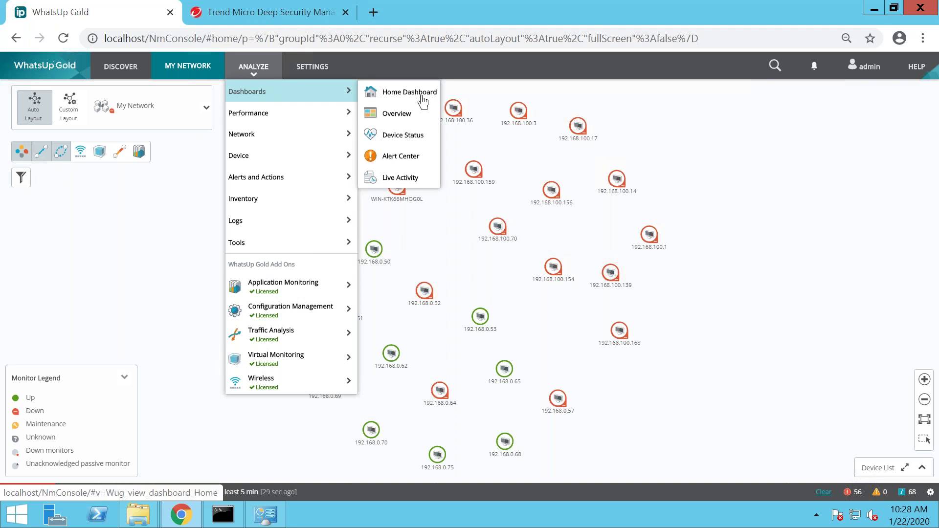
{"action": "left_click", "coordinate": [399, 93]}
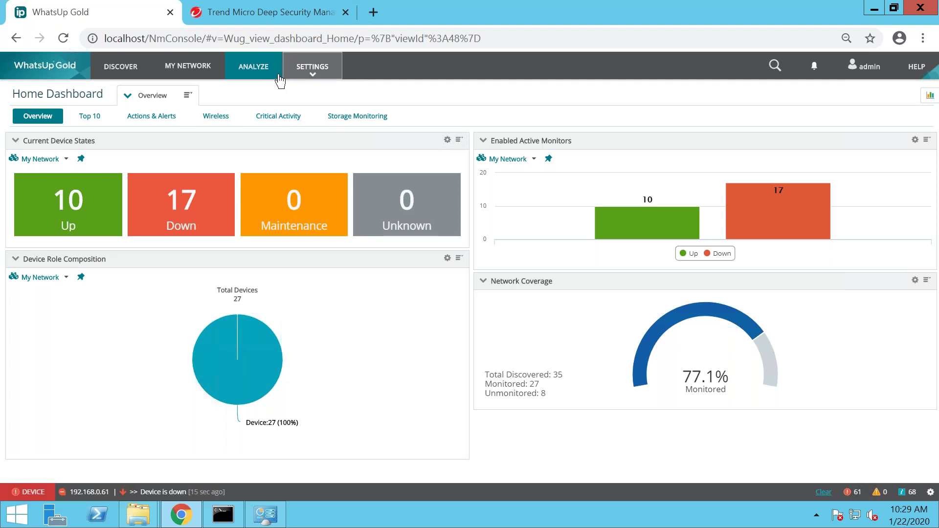
{"action": "left_click", "coordinate": [90, 117]}
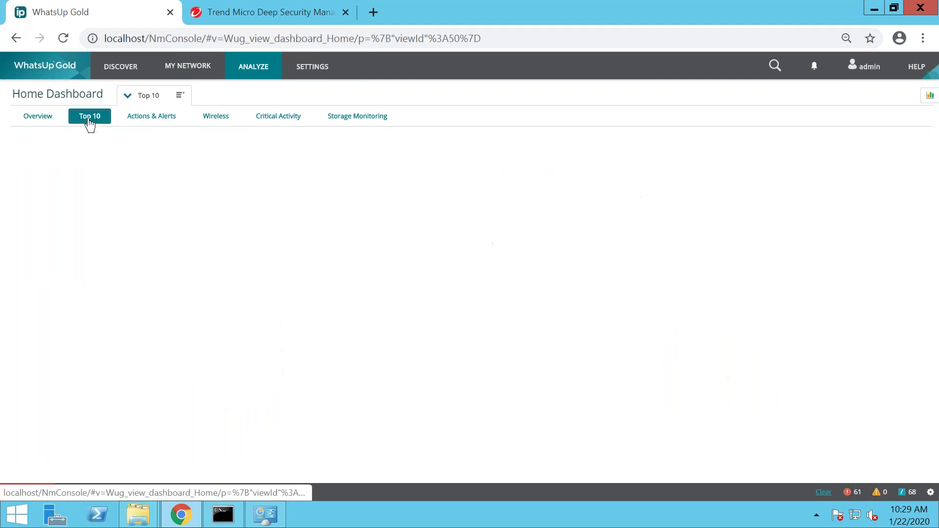
{"action": "left_click", "coordinate": [35, 118]}
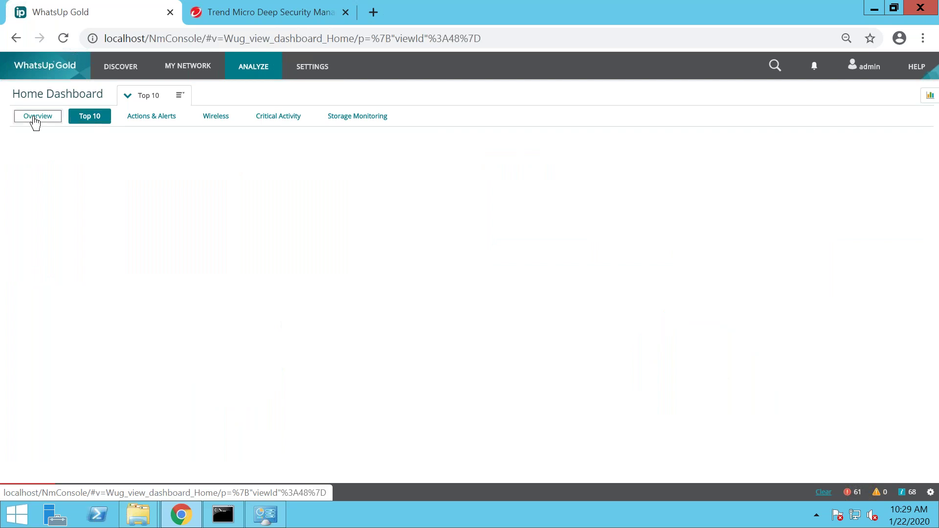
- Switch to Trend Micro Deep Security Manager, sign in again with the username and account password, and dismiss the translation offer
{"action": "left_click", "coordinate": [281, 12]}
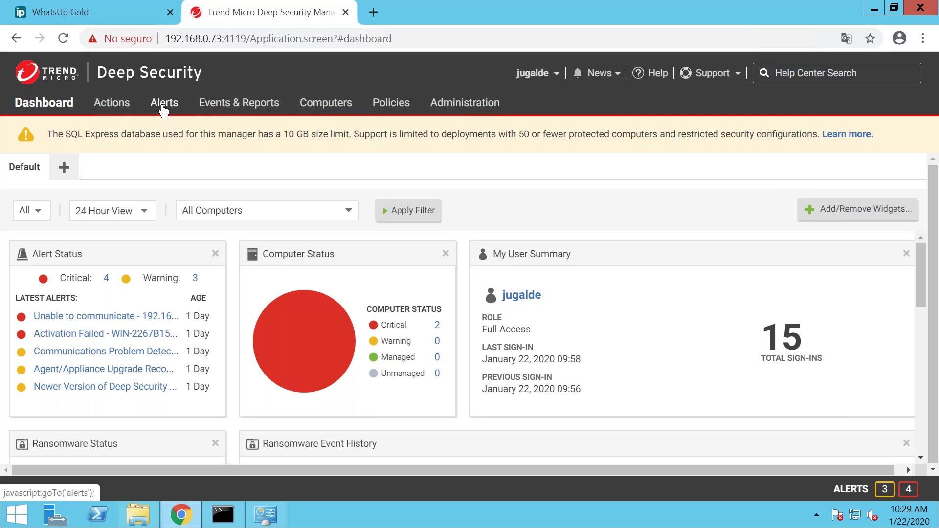
{"action": "left_click", "coordinate": [342, 112]}
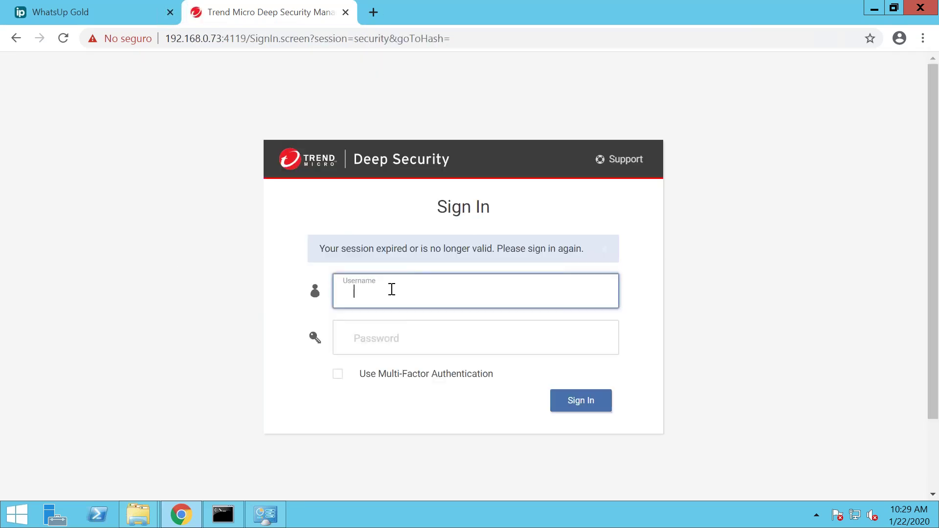
{"action": "key", "text": "Tab"}
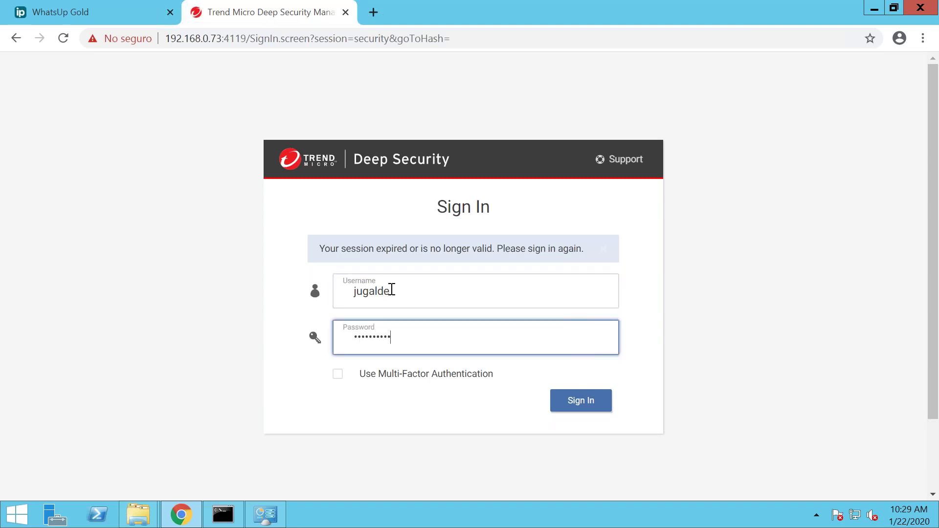
{"action": "key", "text": "Return"}
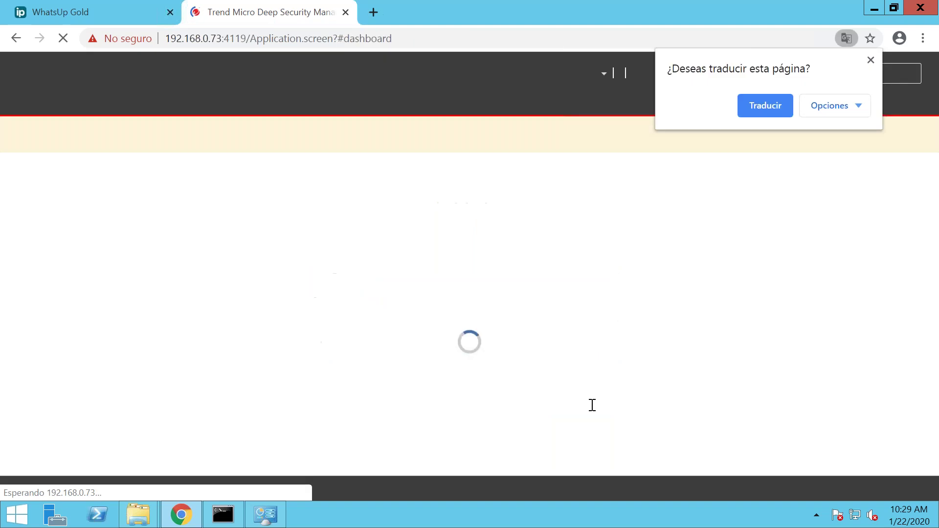
{"action": "left_click", "coordinate": [869, 60]}
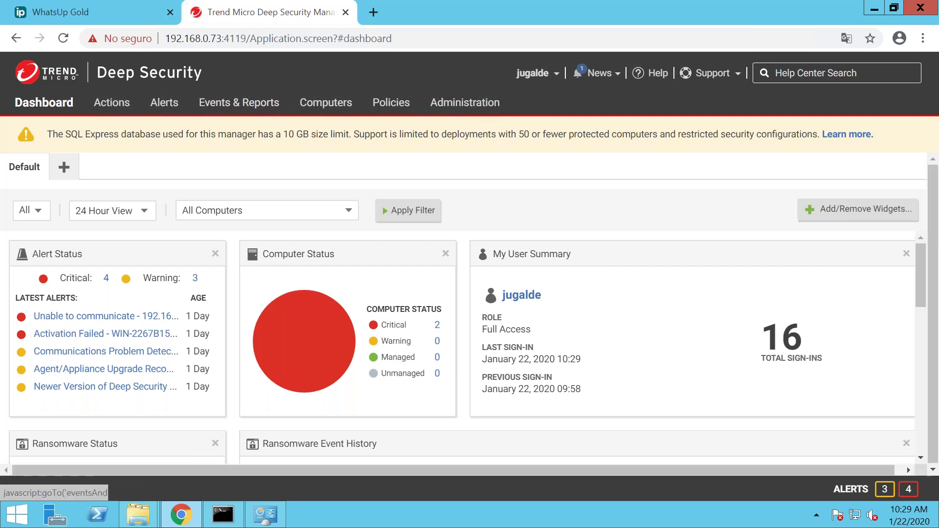
- Open Events & Reports, expand the Events and Generate Reports categories, and widen the navigation tree to show the full category names
{"action": "left_click", "coordinate": [390, 102]}
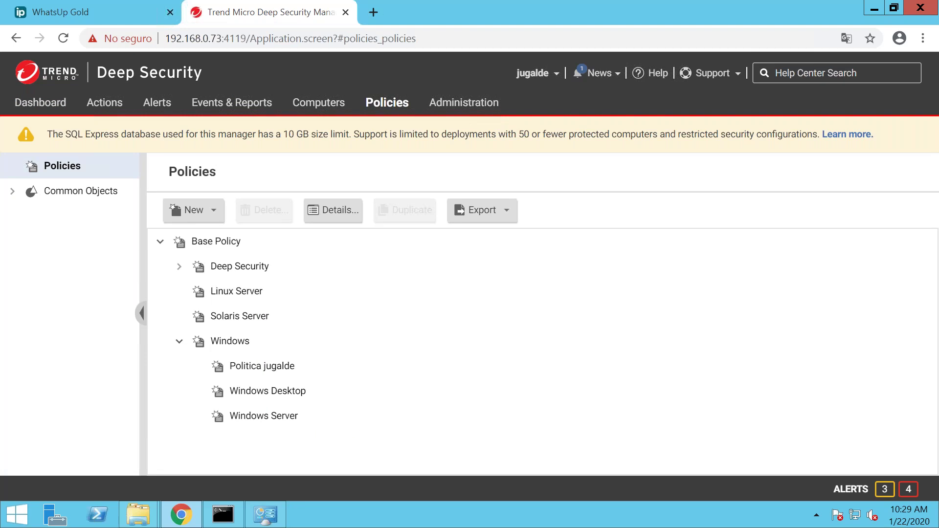
{"action": "left_click", "coordinate": [223, 107]}
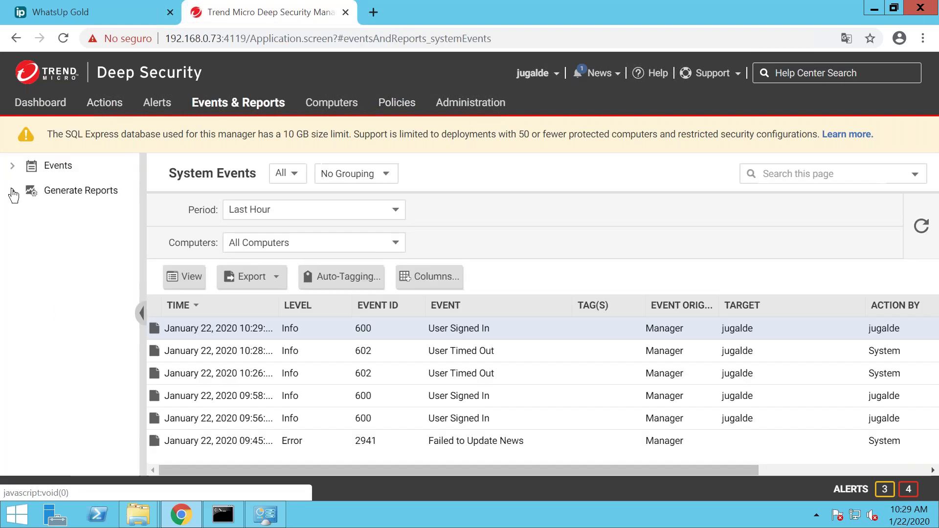
{"action": "left_click", "coordinate": [12, 191]}
{"action": "left_click", "coordinate": [12, 167]}
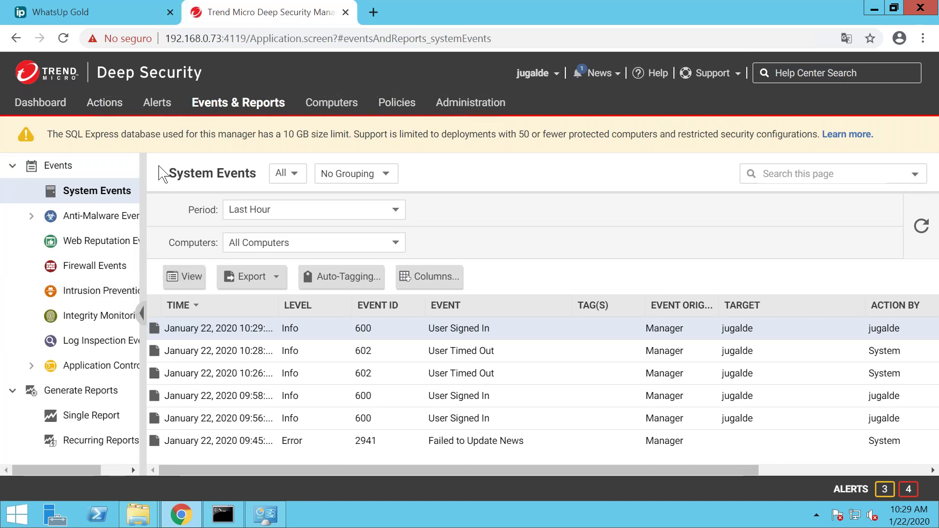
{"action": "left_click_drag", "start_coordinate": [145, 173], "coordinate": [291, 195]}
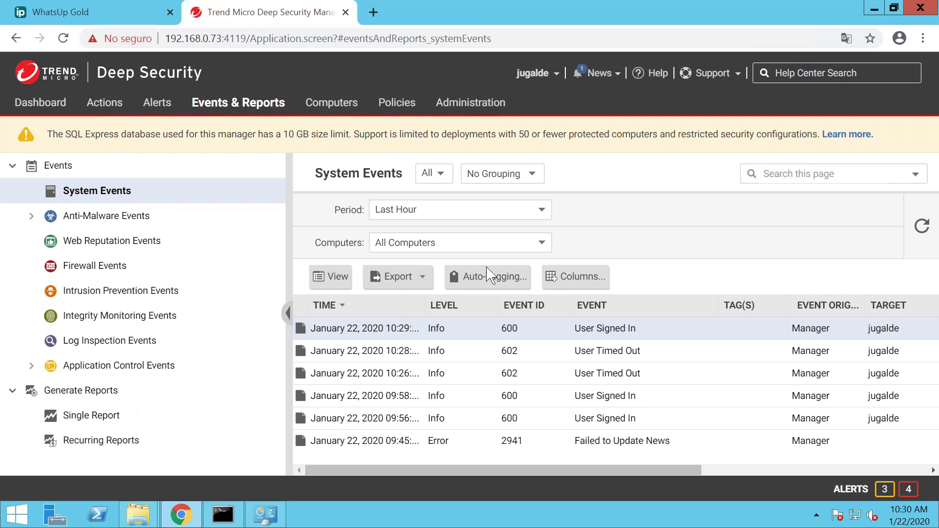
- Open the local Deep Security agent console, examine the status of its protection modules, and close it
{"action": "left_click", "coordinate": [816, 514]}
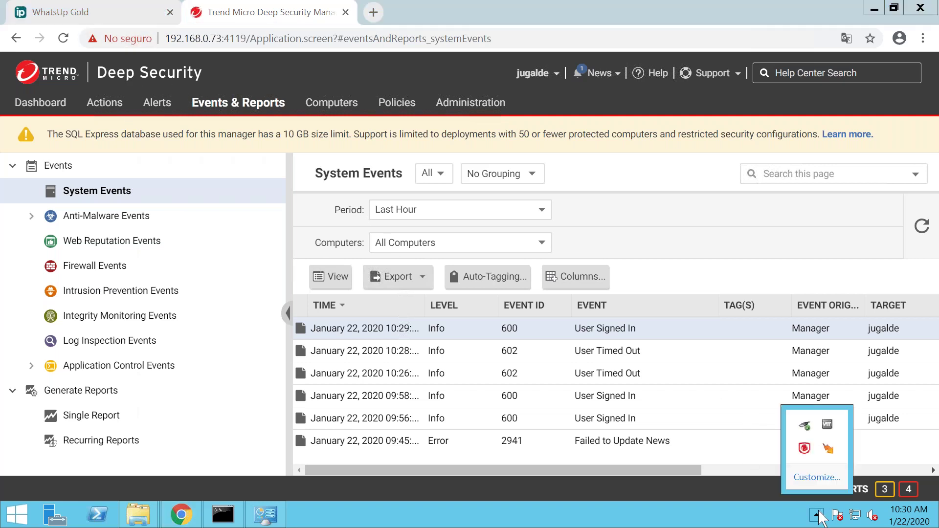
{"action": "right_click", "coordinate": [804, 448]}
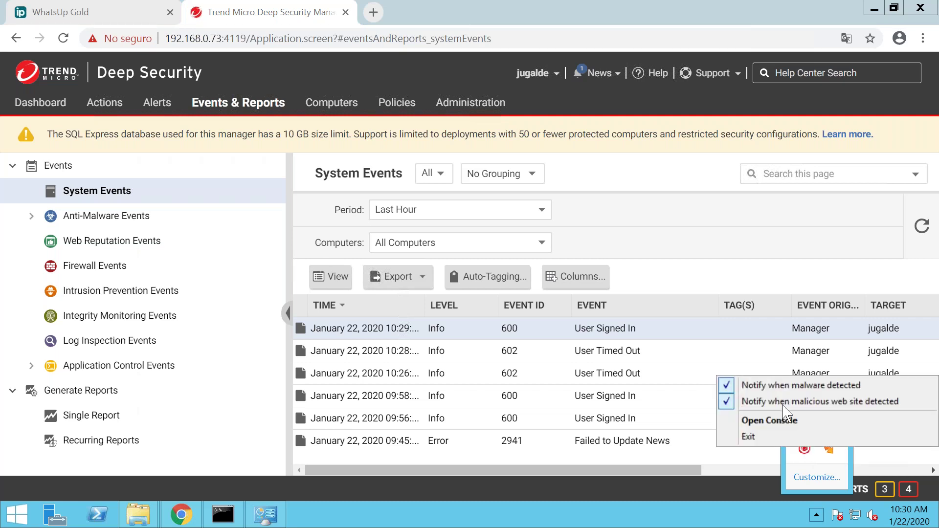
{"action": "left_click", "coordinate": [783, 421]}
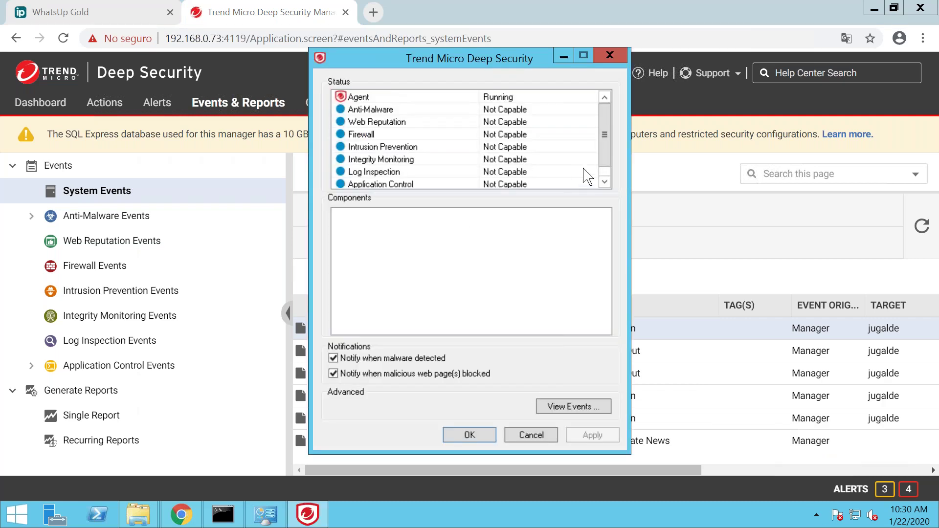
{"action": "left_click", "coordinate": [605, 181]}
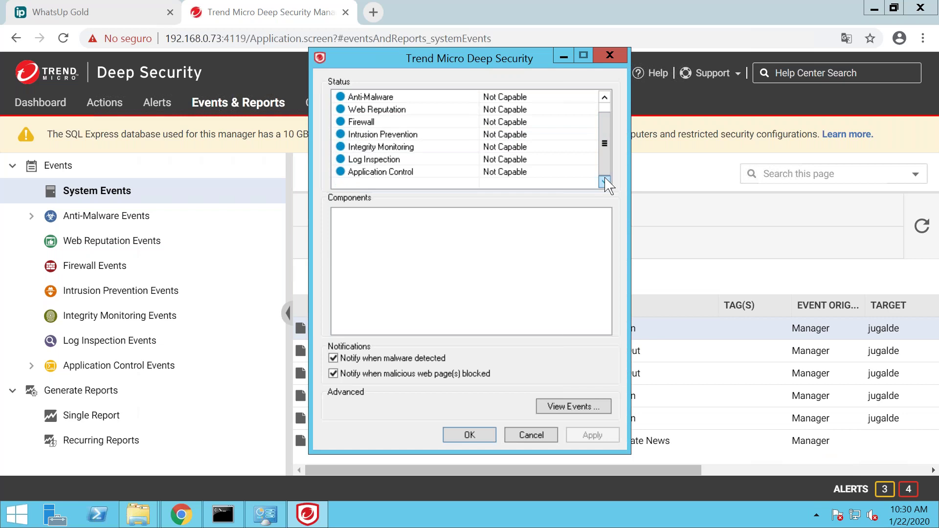
{"action": "left_click", "coordinate": [468, 435]}
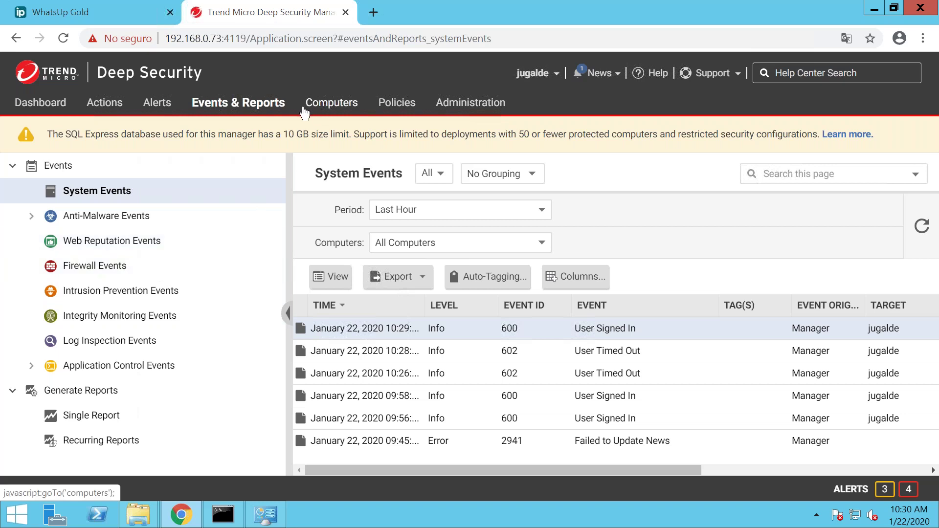
- In Policies, expand Common Objects and open the details of the custom policy listed first under Windows, dismissing the translation offer
{"action": "left_click", "coordinate": [397, 103]}
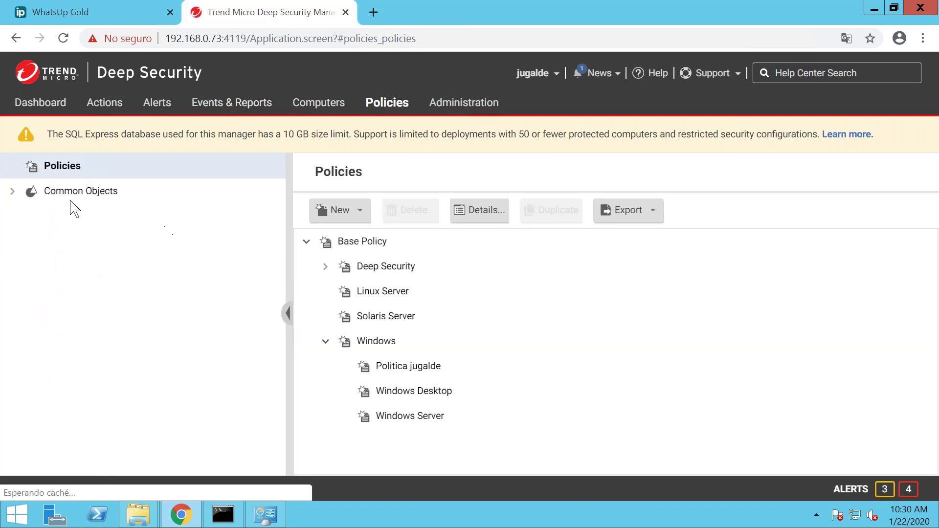
{"action": "left_click", "coordinate": [12, 193]}
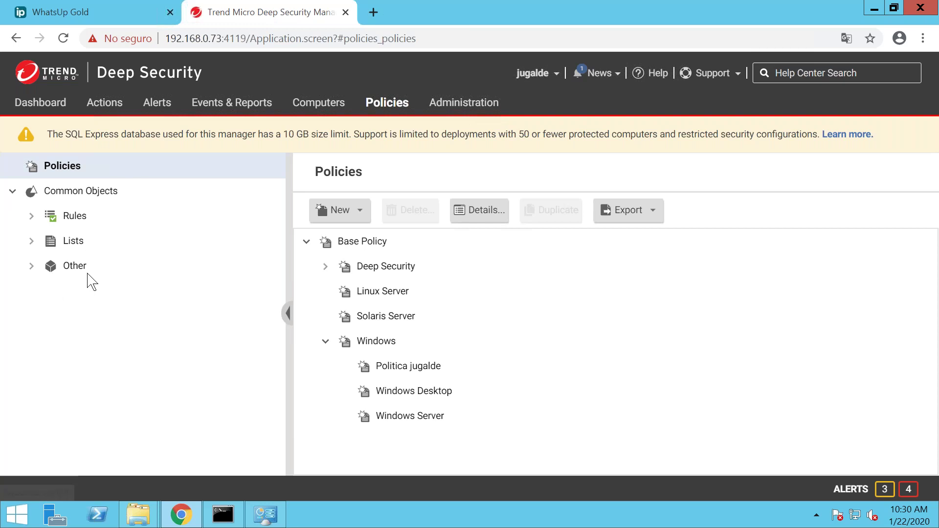
{"action": "left_click", "coordinate": [411, 372]}
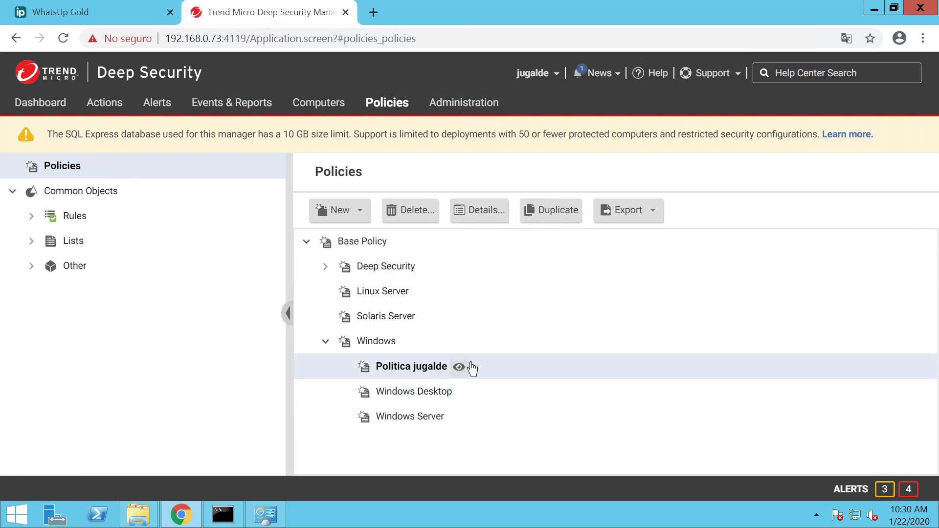
{"action": "right_click", "coordinate": [429, 373]}
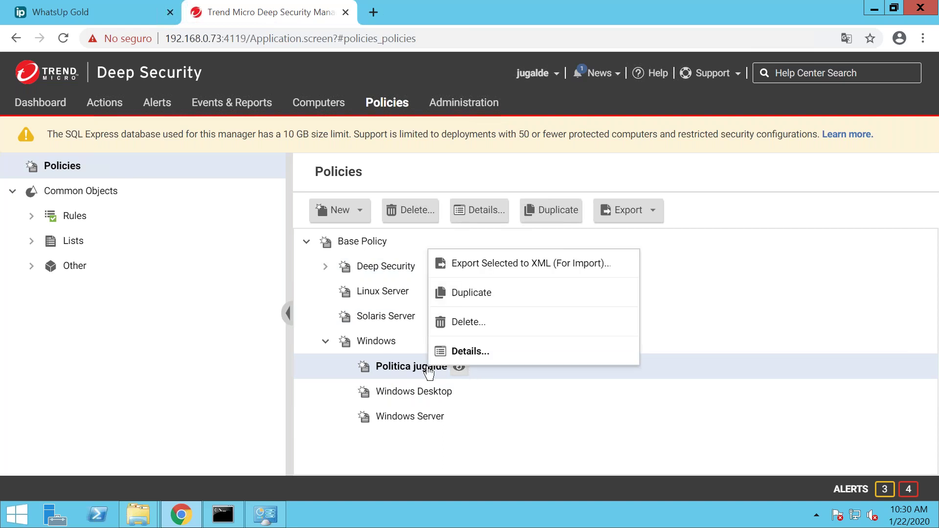
{"action": "left_click", "coordinate": [456, 351]}
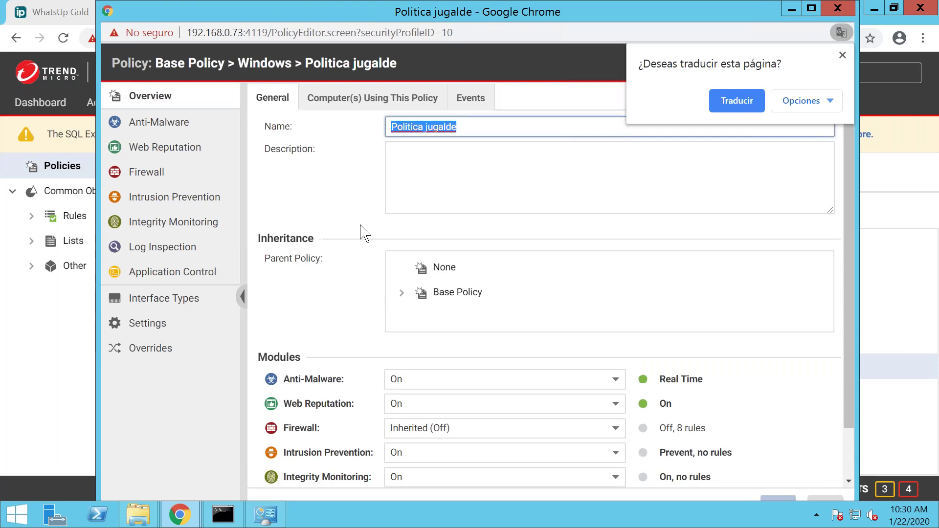
{"action": "left_click", "coordinate": [842, 55]}
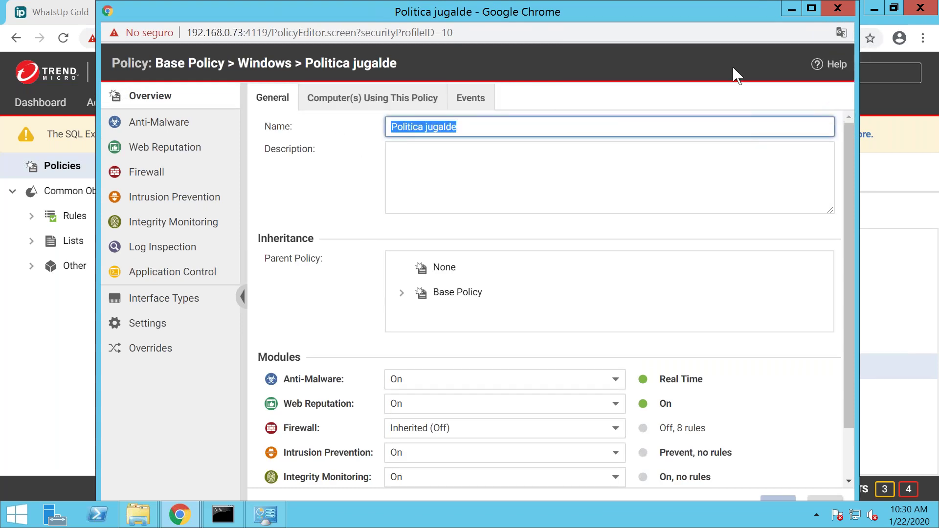
- View the policy's Anti-Malware events with the period set to Last 7 Days
{"action": "left_click", "coordinate": [158, 124]}
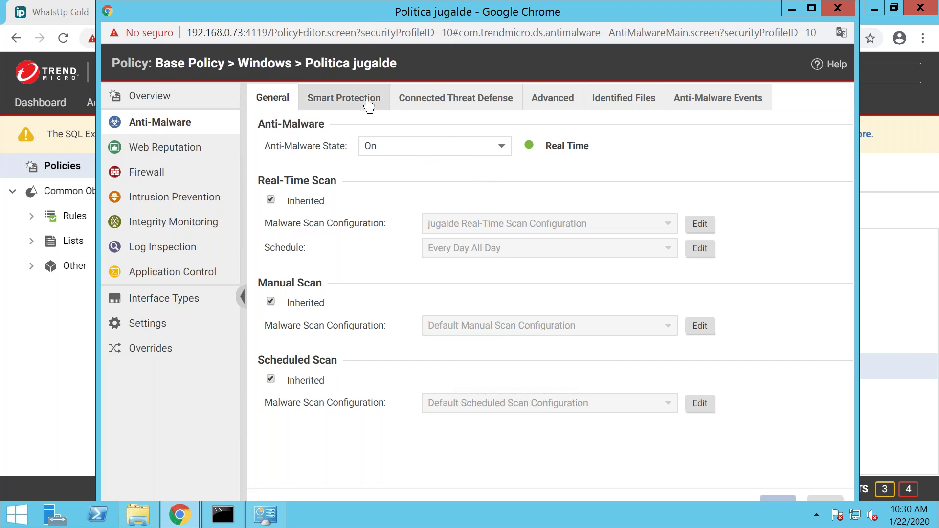
{"action": "left_click", "coordinate": [683, 97]}
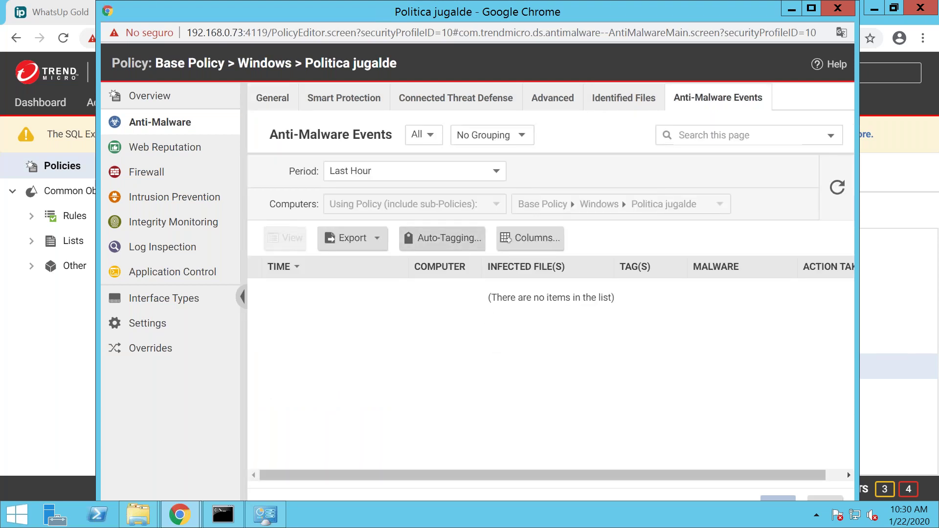
{"action": "left_click", "coordinate": [430, 137]}
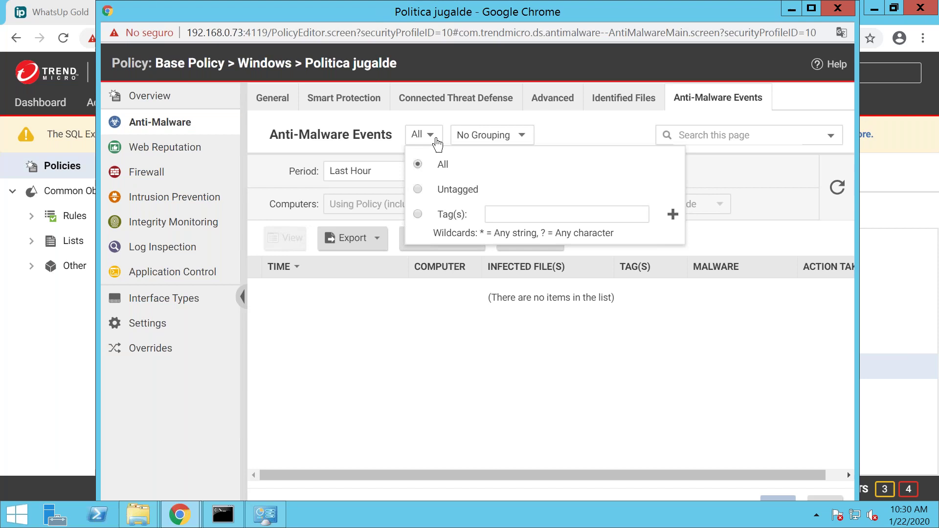
{"action": "left_click", "coordinate": [570, 128]}
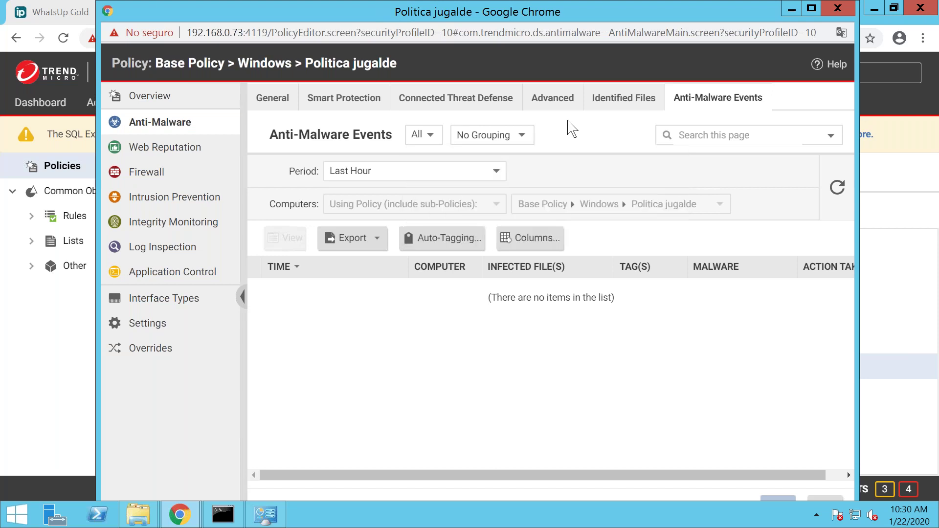
{"action": "left_click", "coordinate": [496, 172]}
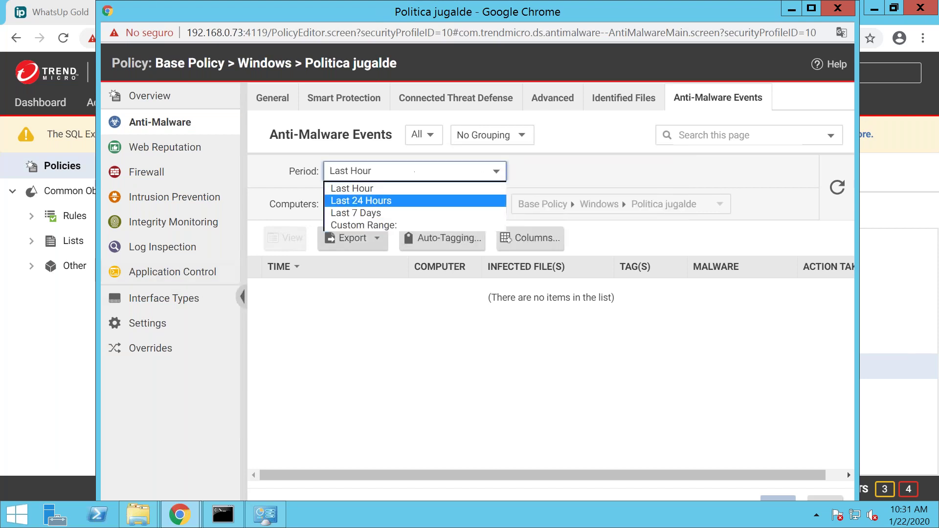
{"action": "left_click", "coordinate": [367, 214]}
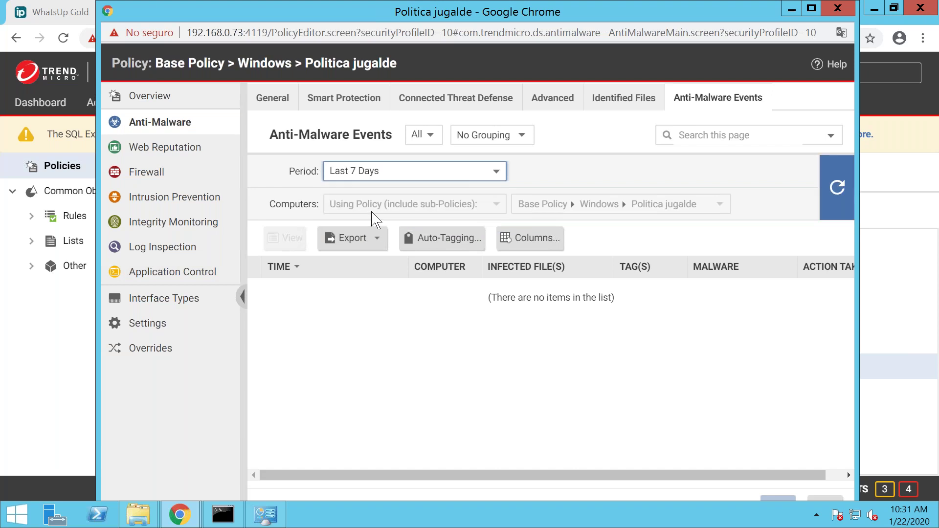
{"action": "left_click", "coordinate": [837, 187]}
- Examine the policy's Web Reputation security levels and the full list of assigned firewall rules
{"action": "left_click", "coordinate": [178, 153]}
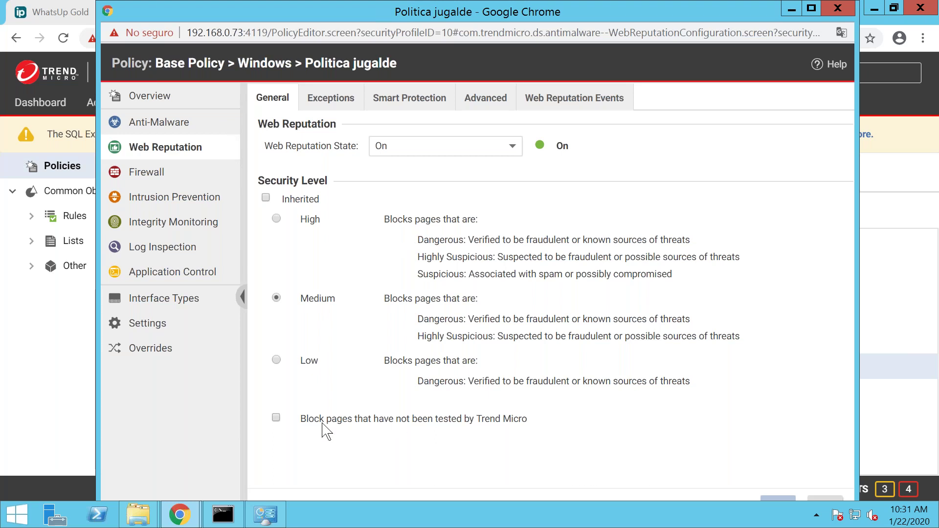
{"action": "left_click", "coordinate": [142, 177]}
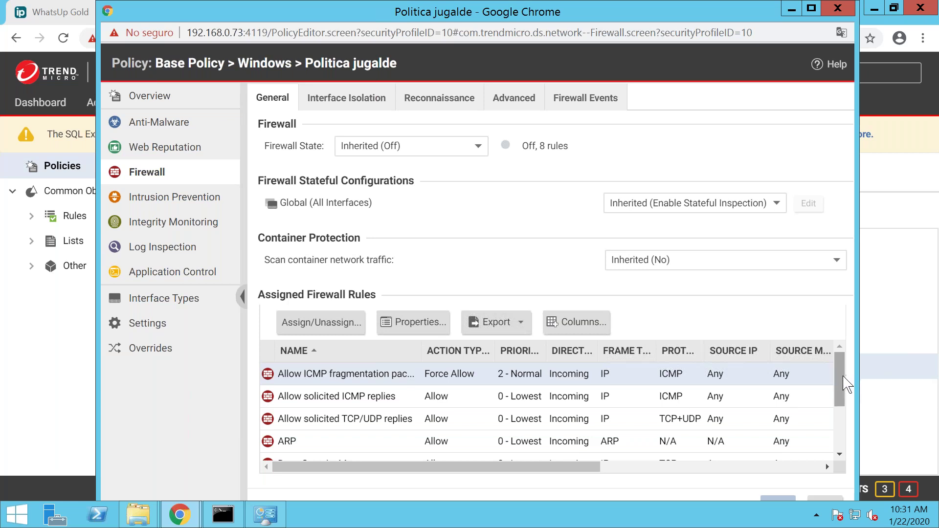
{"action": "left_click_drag", "start_coordinate": [841, 384], "coordinate": [841, 385]}
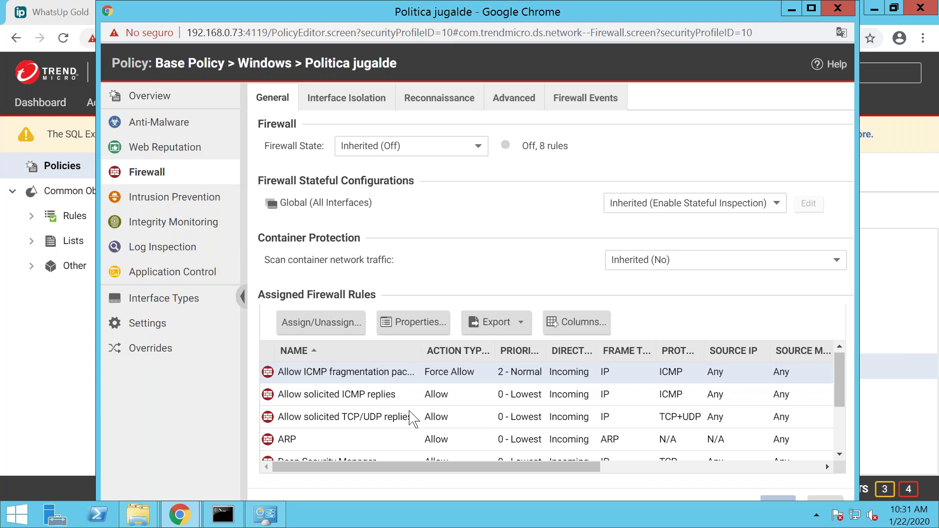
{"action": "scroll", "coordinate": [839, 459], "scroll_direction": "down", "scroll_amount": 3}
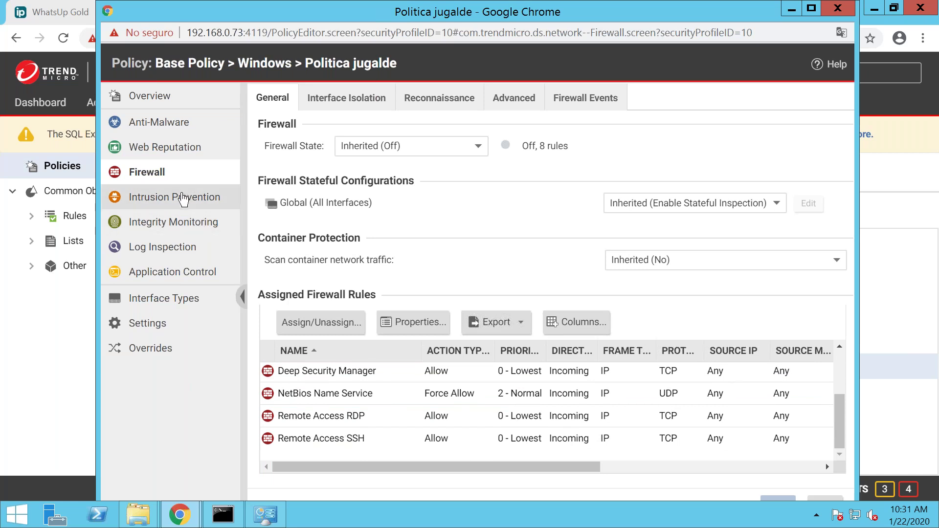
- Examine the policy's Intrusion Prevention, Integrity Monitoring and Log Inspection settings and close the policy window
{"action": "left_click", "coordinate": [200, 197]}
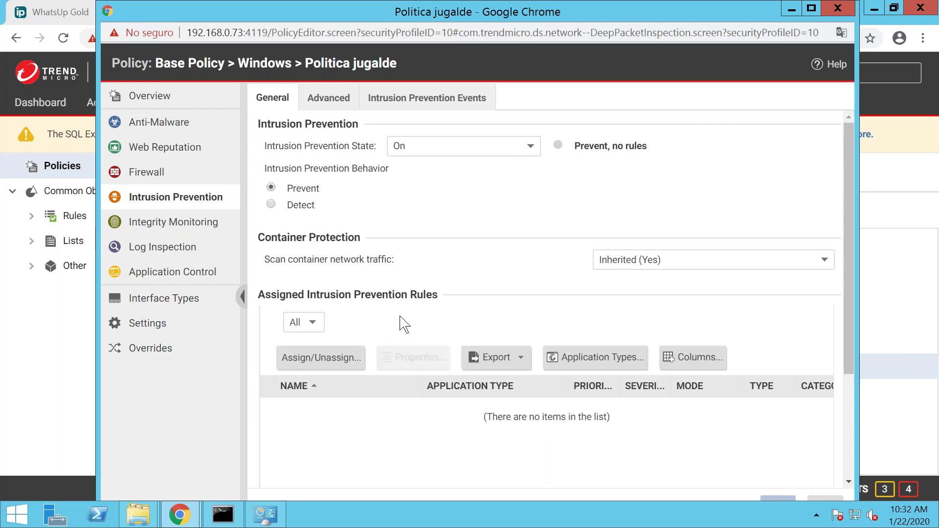
{"action": "left_click", "coordinate": [164, 223]}
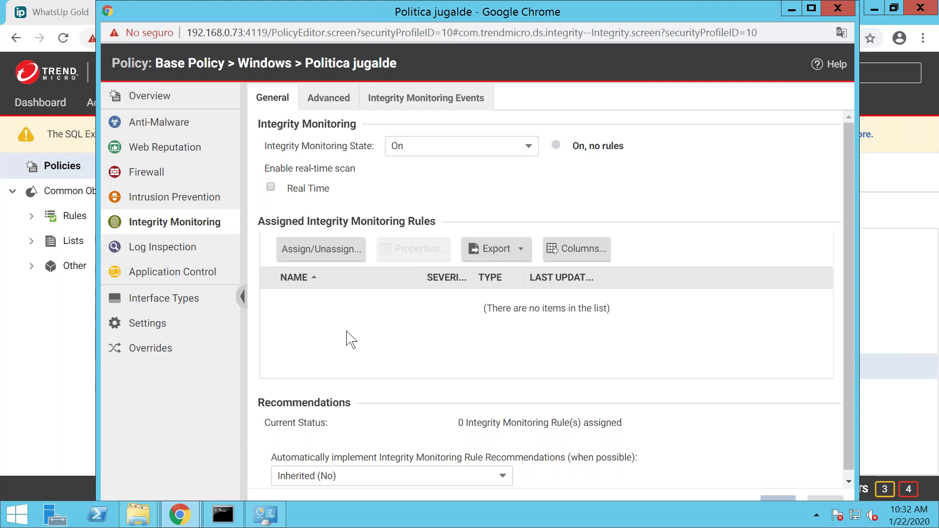
{"action": "left_click", "coordinate": [172, 251]}
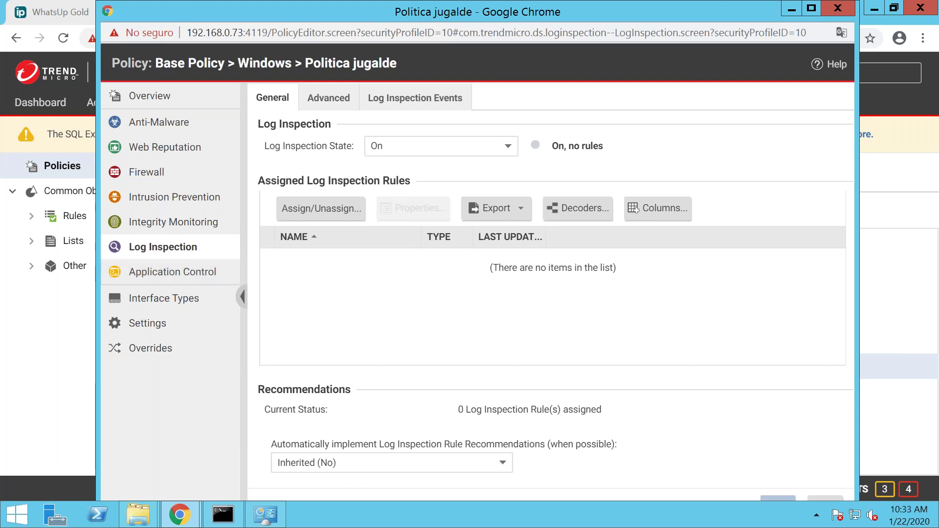
{"action": "left_click", "coordinate": [837, 7]}
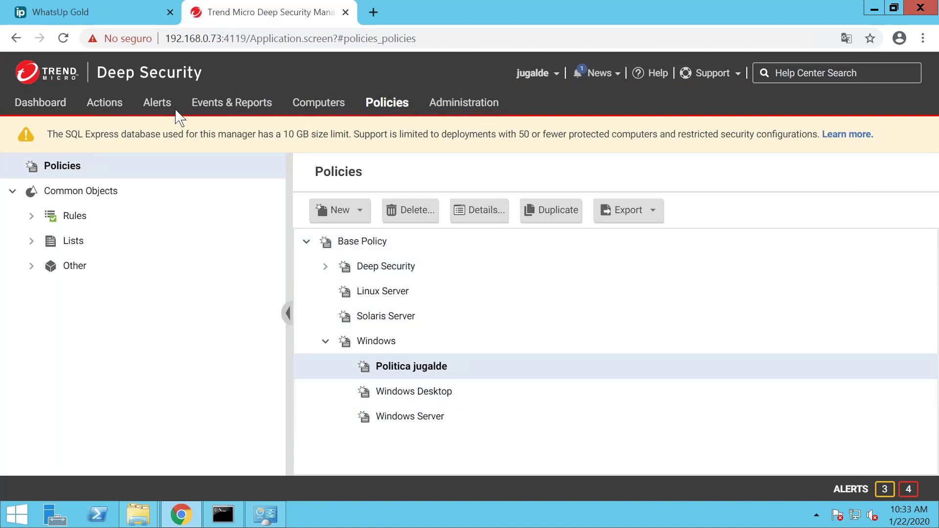
- View the Application Control software changes under Actions, widening the folder pane, expanding the side navigation and selecting the Computers folder
{"action": "left_click", "coordinate": [108, 21]}
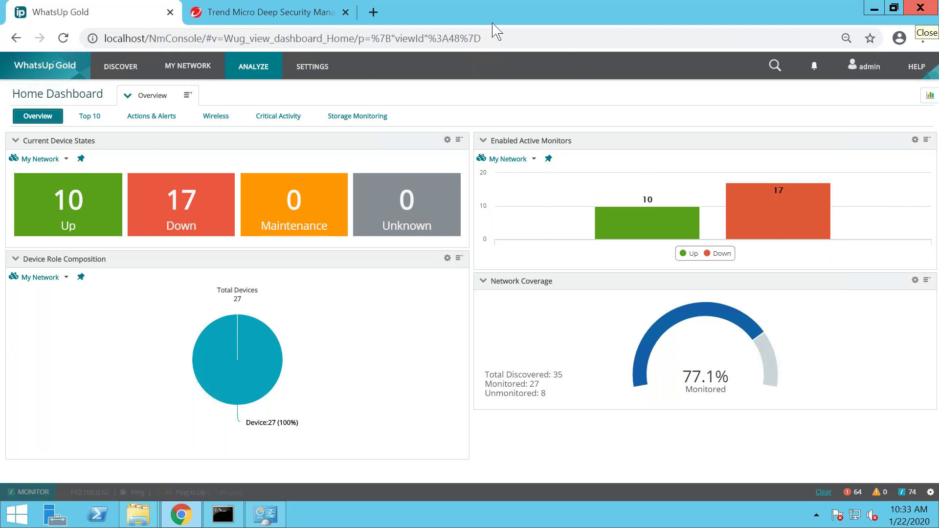
{"action": "left_click", "coordinate": [288, 14]}
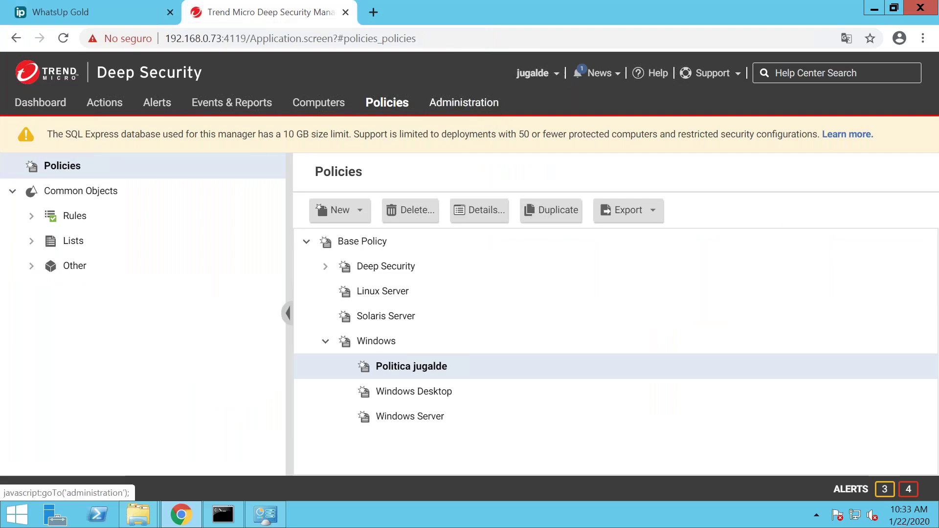
{"action": "left_click", "coordinate": [105, 108]}
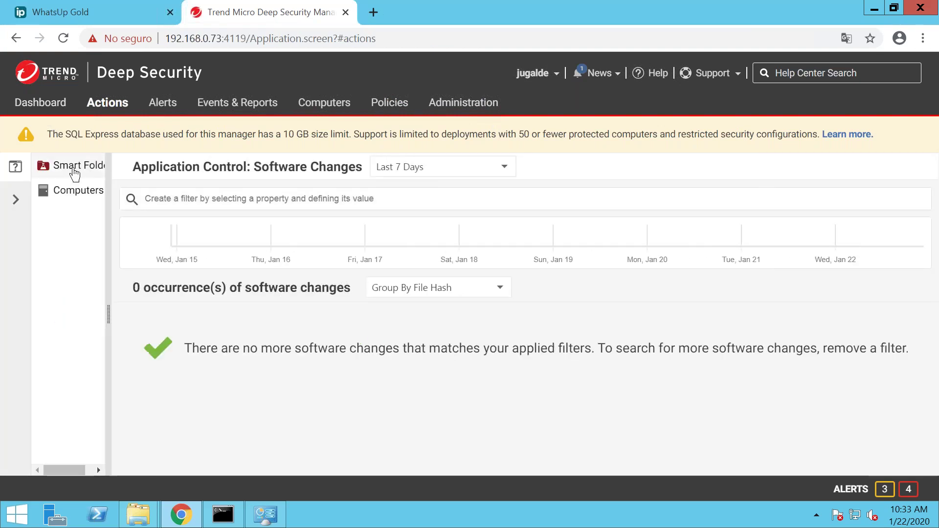
{"action": "left_click_drag", "start_coordinate": [118, 309], "coordinate": [248, 311]}
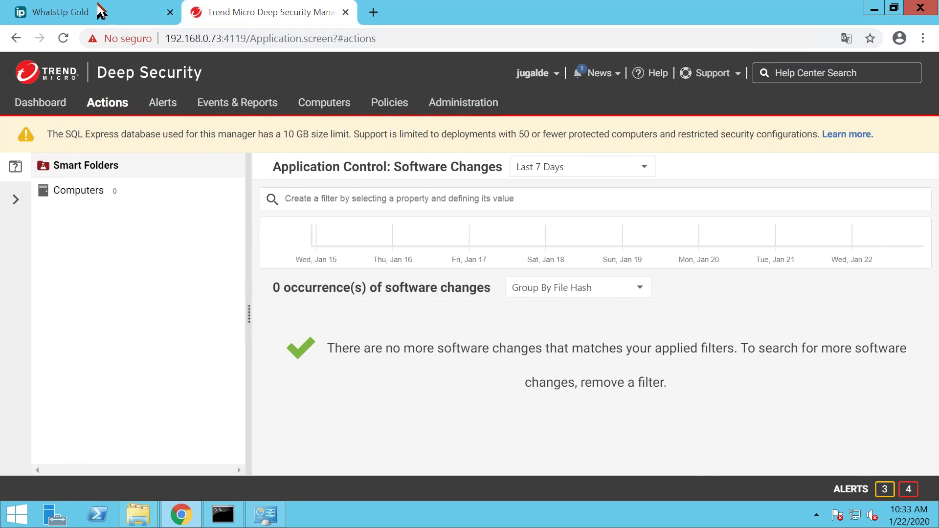
{"action": "left_click", "coordinate": [16, 206]}
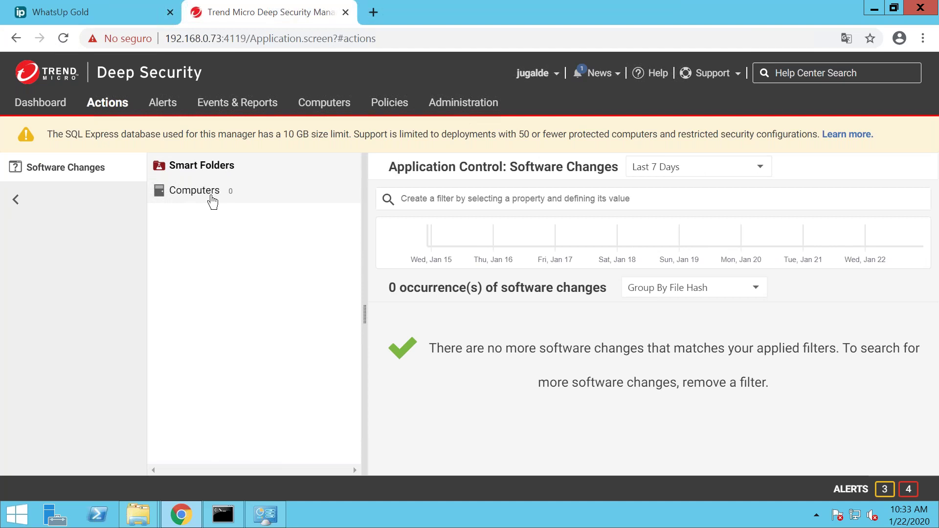
{"action": "right_click", "coordinate": [212, 198]}
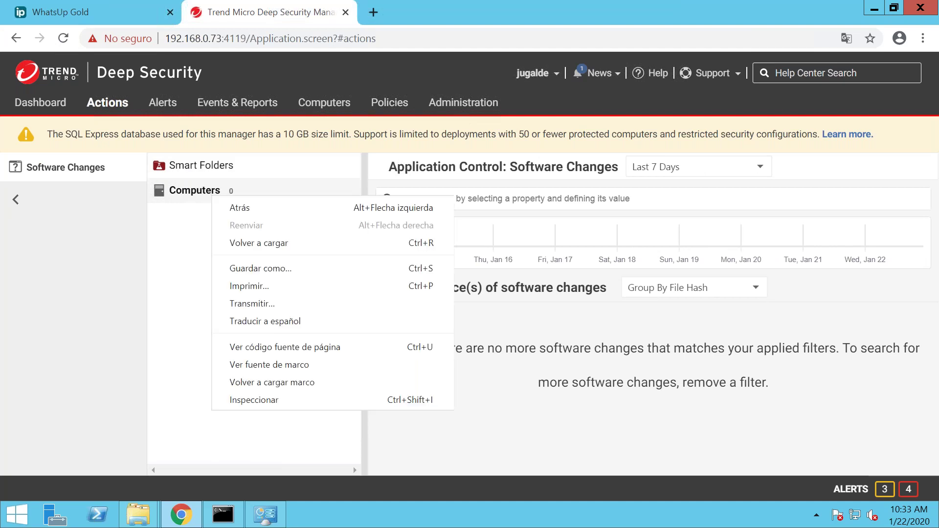
{"action": "left_click", "coordinate": [185, 193]}
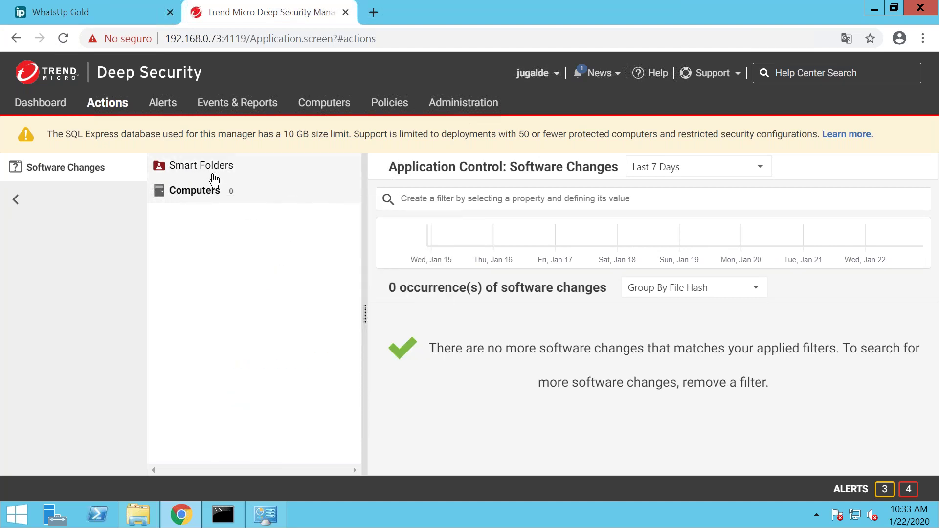
- Open the Computers page and view the options for adding computers, accounts and groups to the Computers root
{"action": "left_click", "coordinate": [320, 104]}
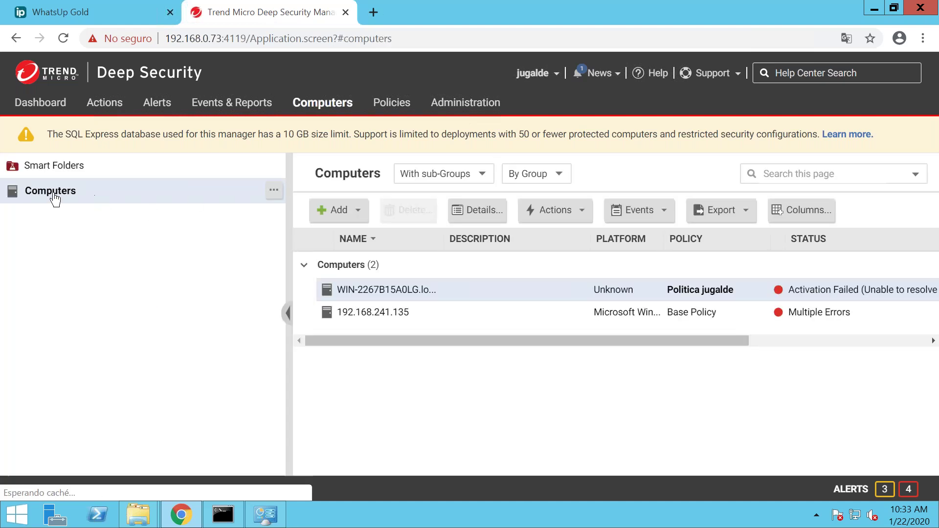
{"action": "left_click", "coordinate": [274, 192]}
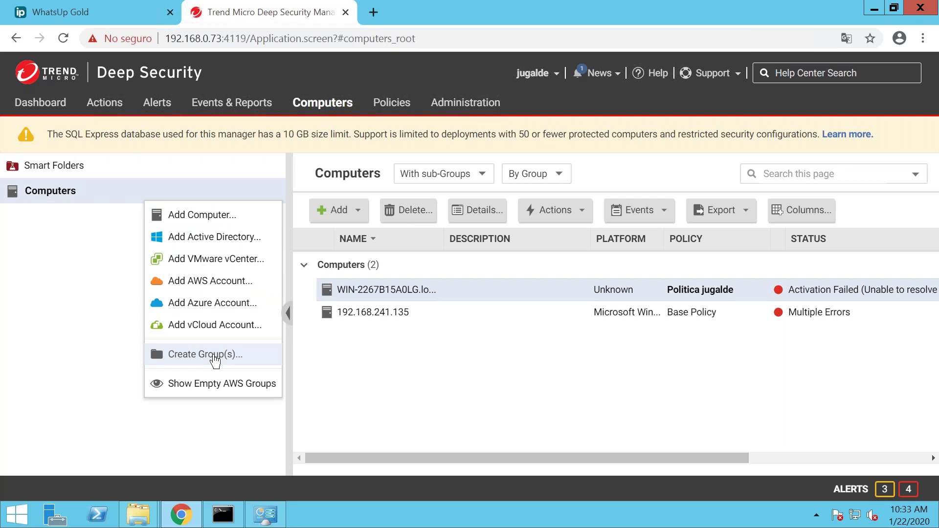
{"action": "mouse_move", "coordinate": [708, 42]}
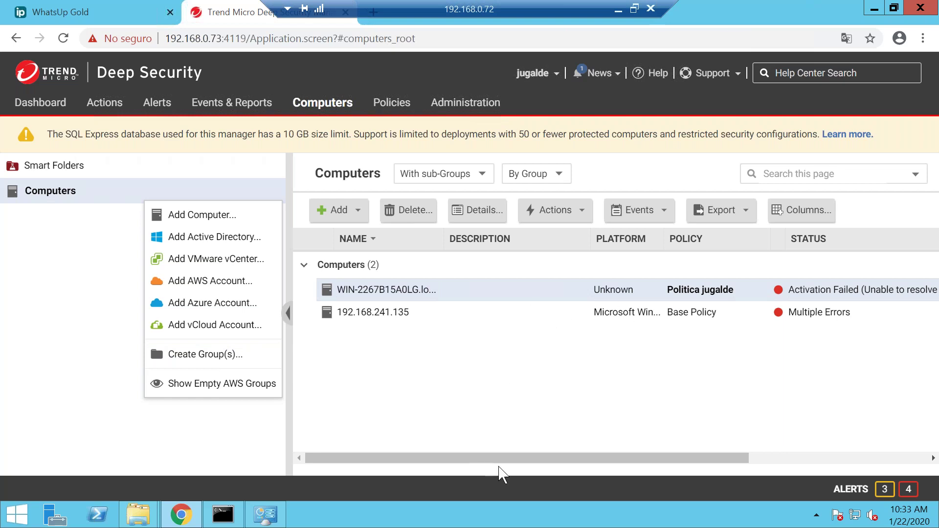
- Preview the agent and protection module status of computer 192.168.241.135
{"action": "left_click", "coordinate": [362, 317]}
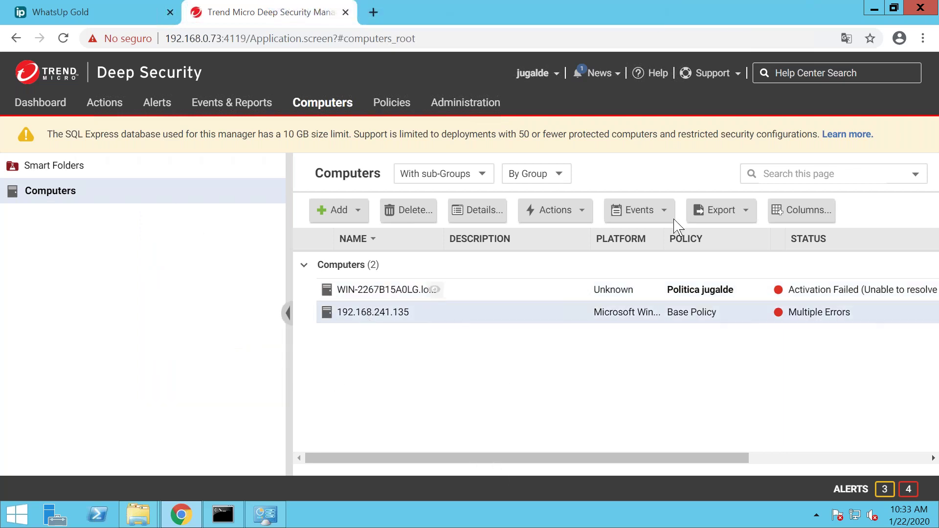
{"action": "mouse_move", "coordinate": [381, 321]}
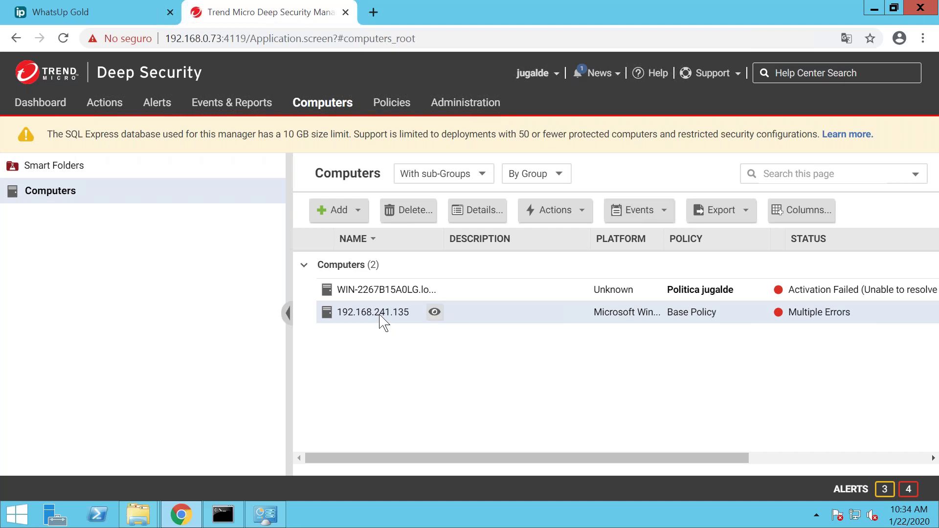
{"action": "left_click", "coordinate": [435, 312]}
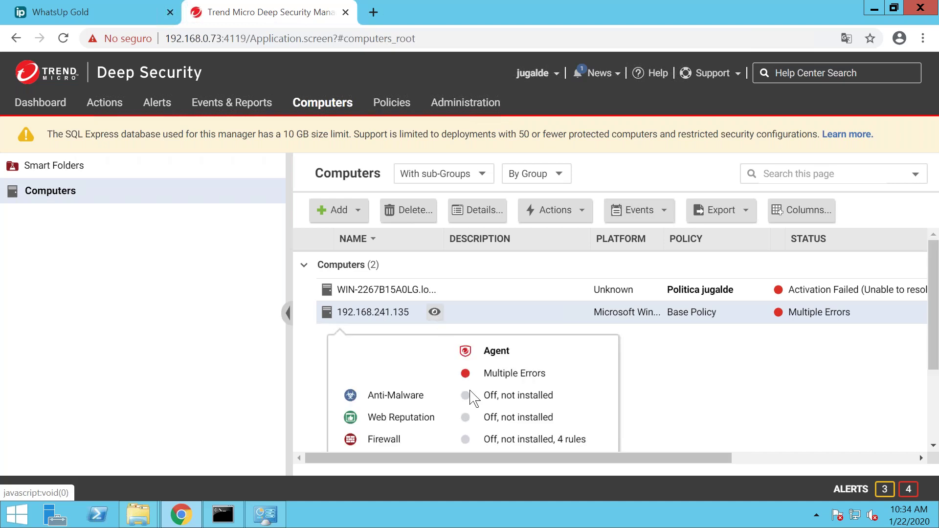
- Open the details of computer 192.168.241.135, review its system events for the Last 7 Days, and close the window
{"action": "right_click", "coordinate": [402, 321]}
{"action": "left_click", "coordinate": [439, 336]}
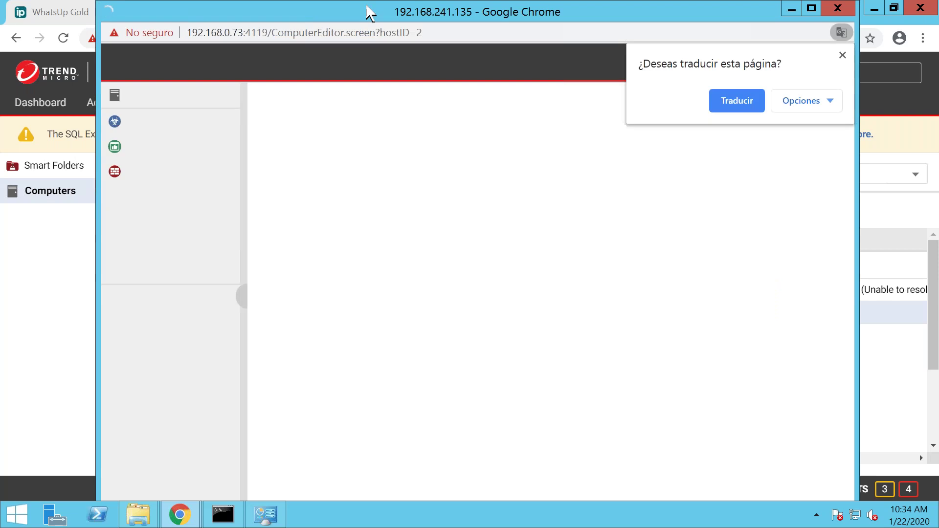
{"action": "left_click", "coordinate": [841, 55]}
{"action": "left_click", "coordinate": [388, 99]}
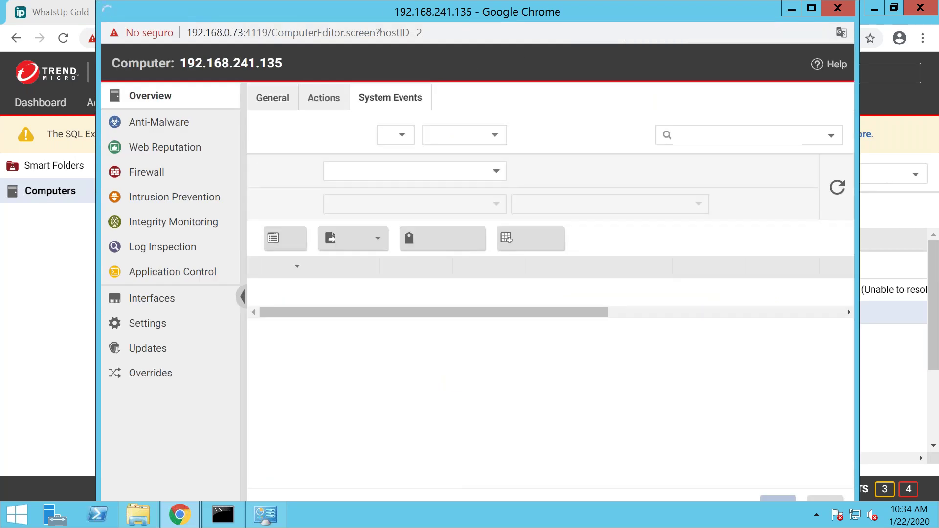
{"action": "left_click", "coordinate": [402, 172]}
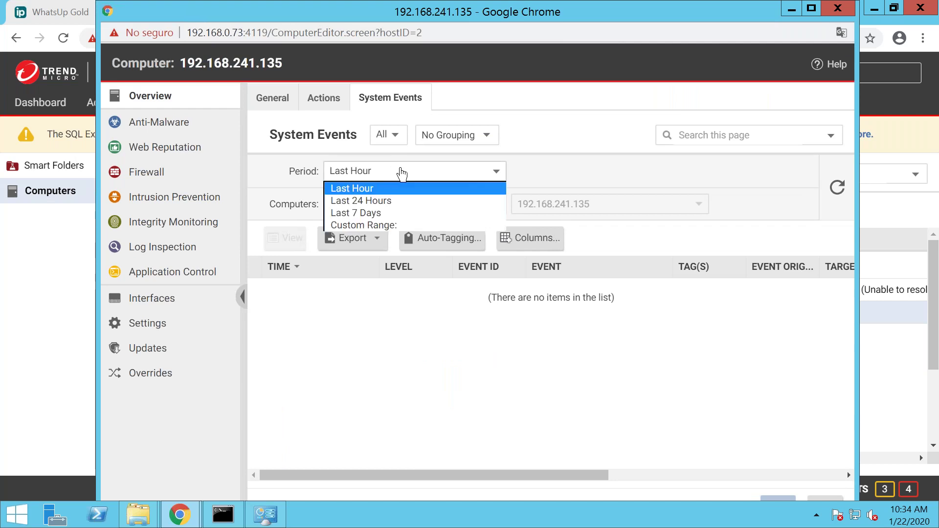
{"action": "left_click", "coordinate": [401, 213]}
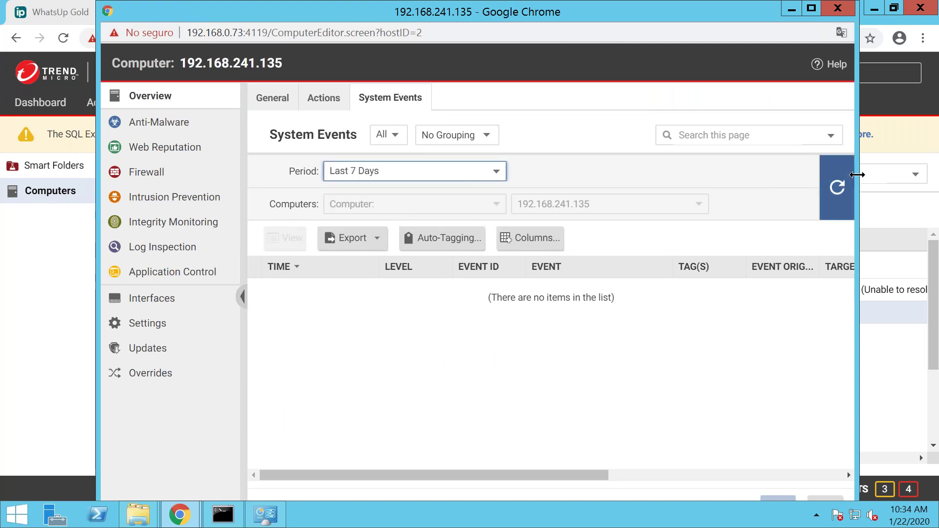
{"action": "left_click", "coordinate": [837, 187]}
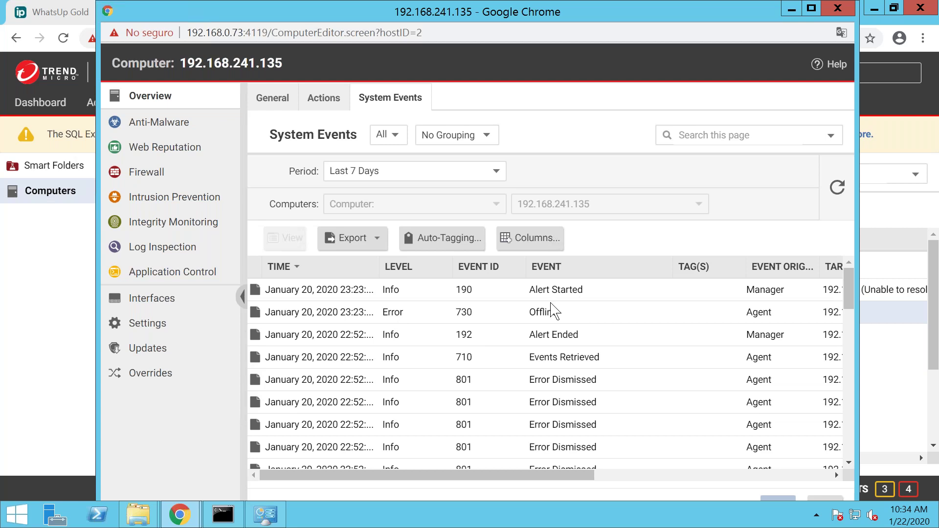
{"action": "scroll", "coordinate": [580, 423], "scroll_direction": "down", "scroll_amount": 4}
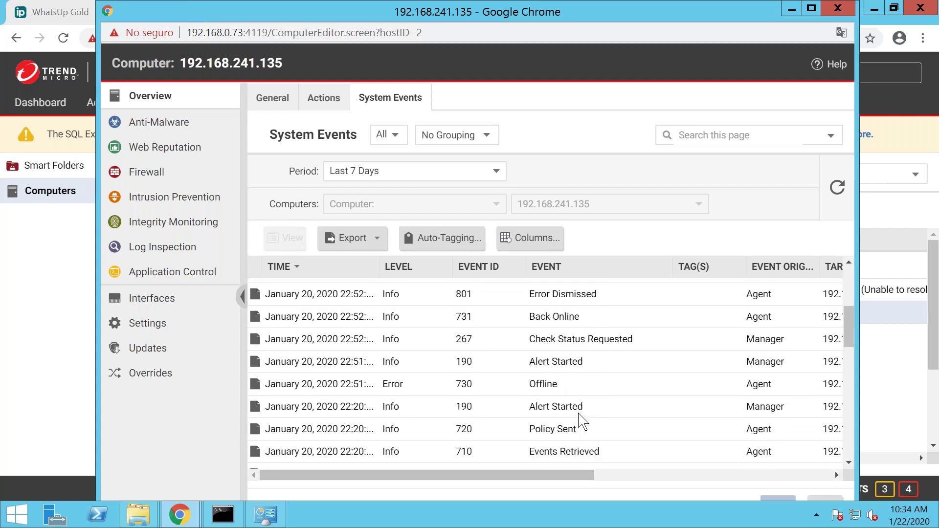
{"action": "scroll", "coordinate": [580, 420], "scroll_direction": "up", "scroll_amount": 2}
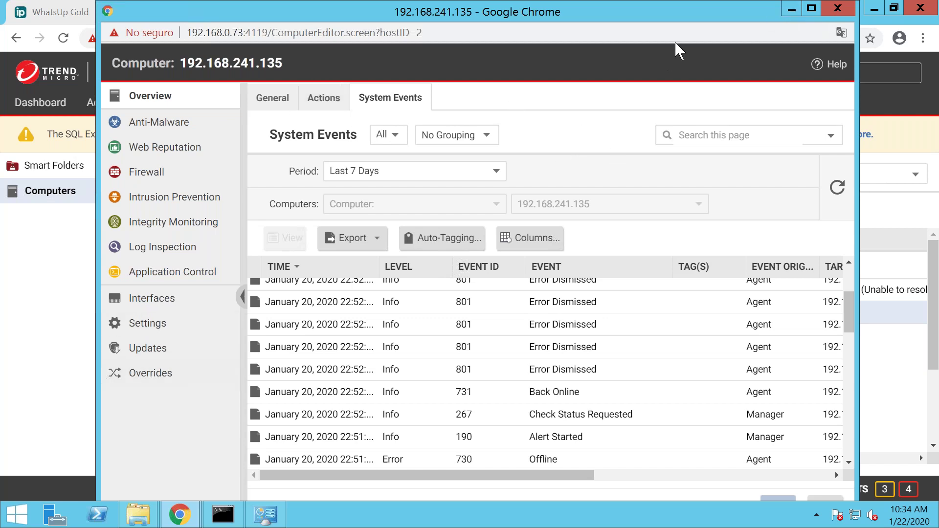
{"action": "left_click", "coordinate": [837, 8]}
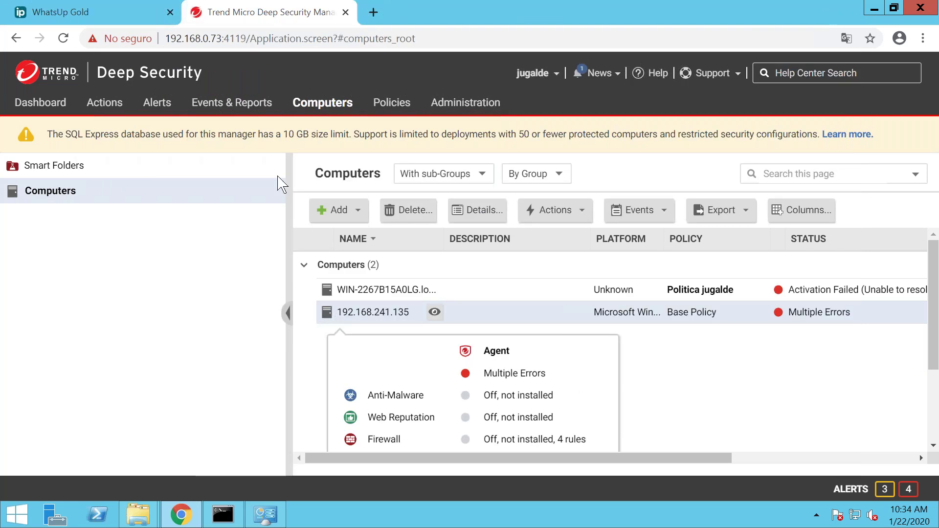
- Switch to WhatsUp Gold, open the My Network map and examine its list of device groups
{"action": "left_click", "coordinate": [78, 15]}
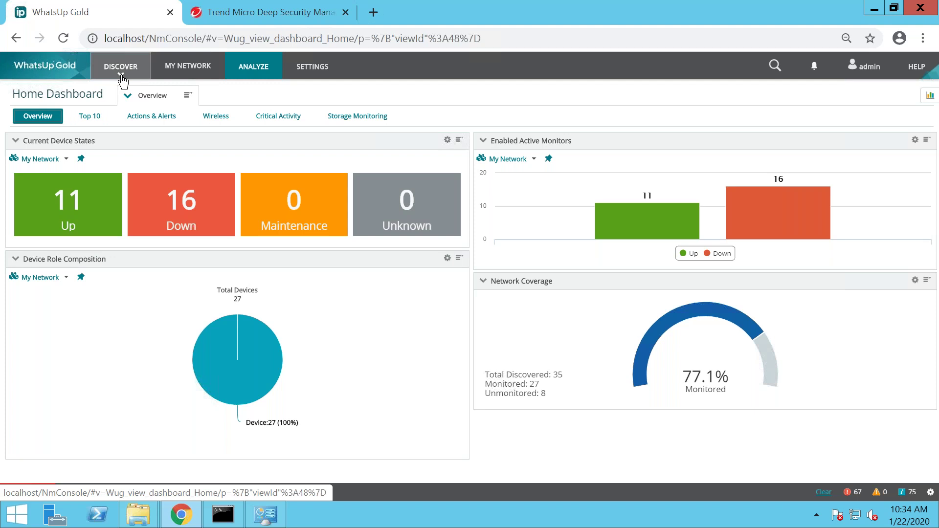
{"action": "left_click", "coordinate": [190, 68]}
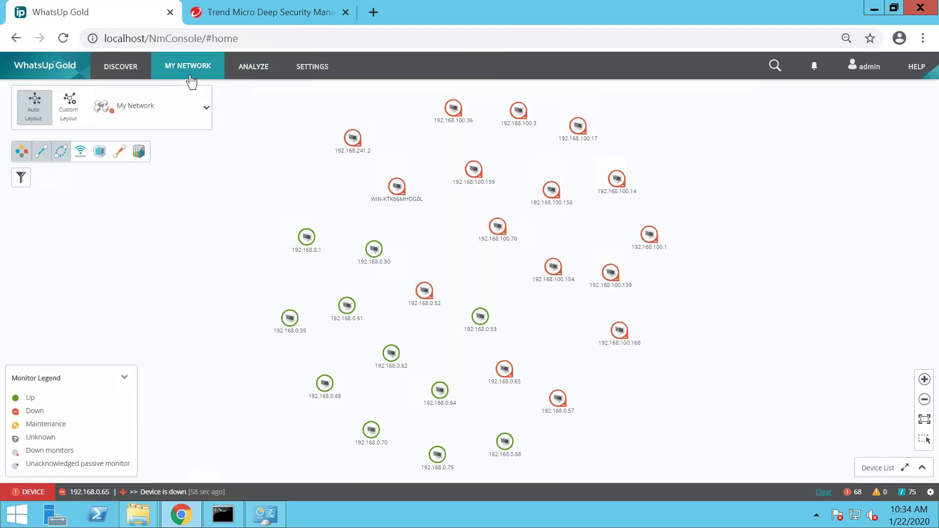
{"action": "left_click", "coordinate": [204, 109]}
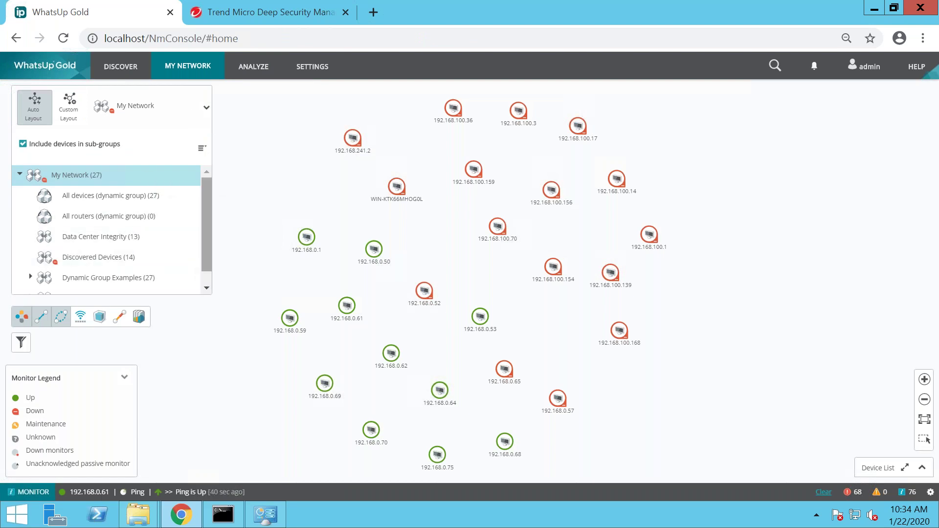
{"action": "scroll", "coordinate": [210, 290], "scroll_direction": "down", "scroll_amount": 1}
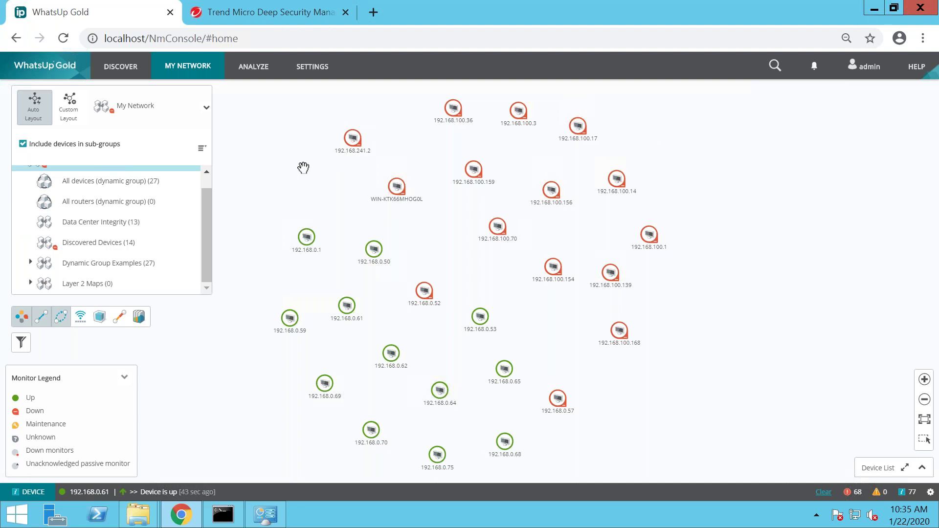
- Open the Alert Center dashboard from the alerts and actions analysis options
{"action": "left_click", "coordinate": [251, 71]}
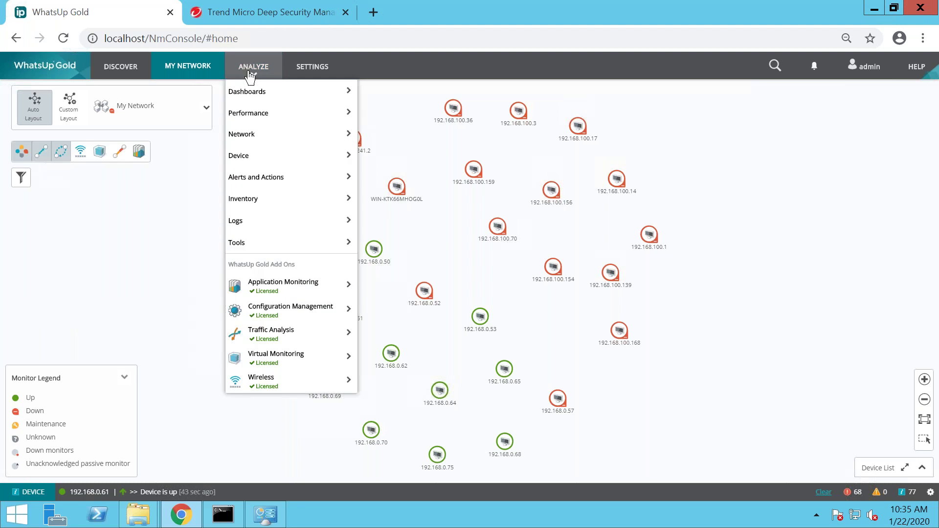
{"action": "mouse_move", "coordinate": [279, 156]}
{"action": "mouse_move", "coordinate": [295, 181]}
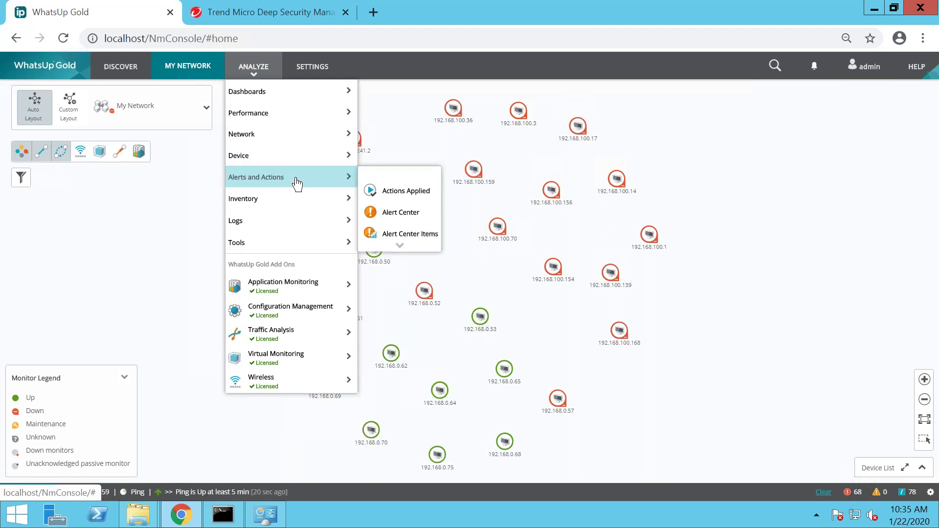
{"action": "left_click", "coordinate": [399, 216]}
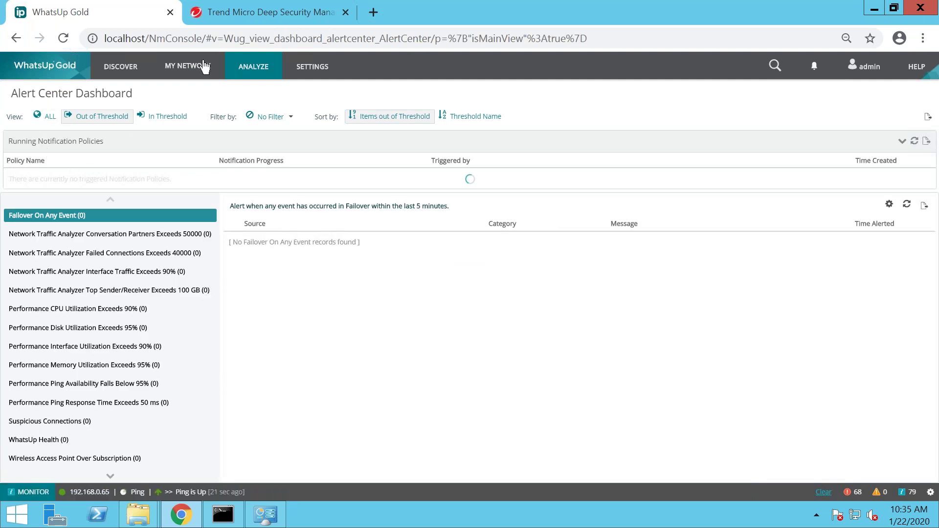
- View the Actions and Policies library and the New Action Policy form, closing both without creating a policy
{"action": "left_click", "coordinate": [314, 74]}
{"action": "mouse_move", "coordinate": [384, 186]}
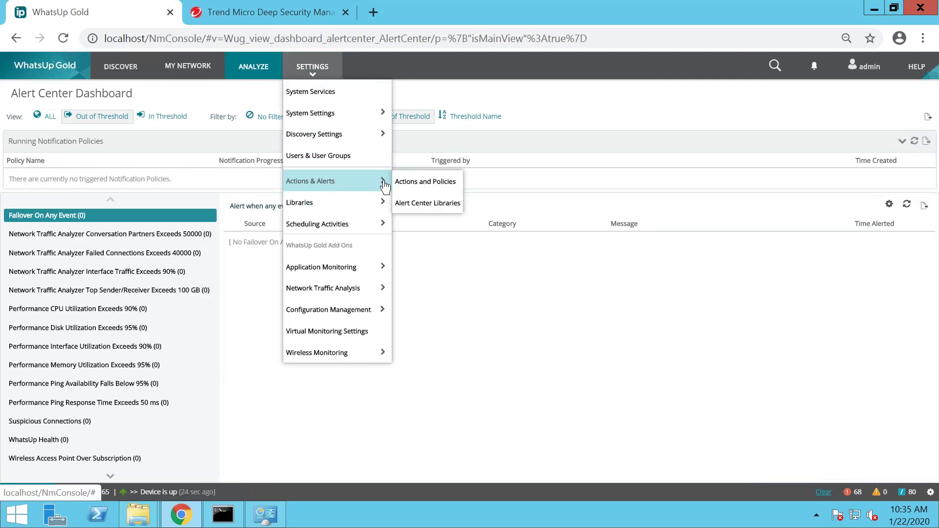
{"action": "left_click", "coordinate": [421, 181]}
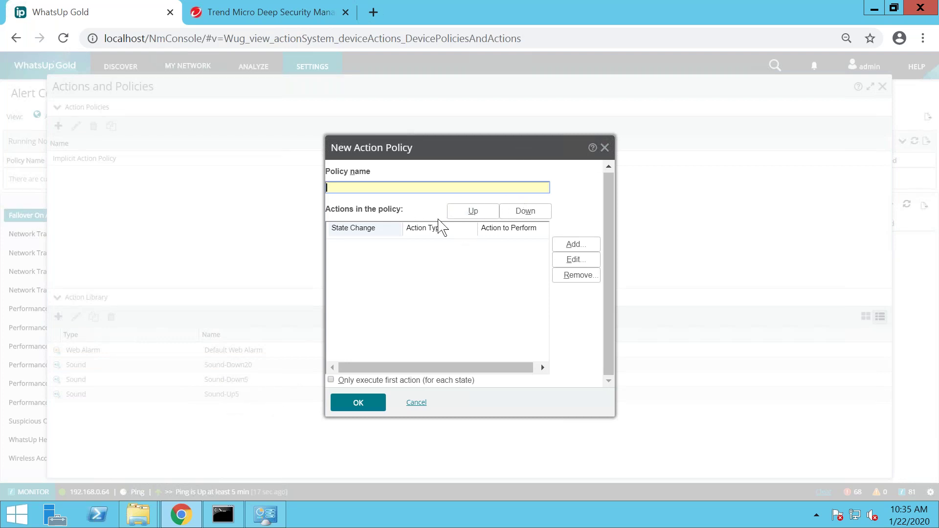
{"action": "left_click", "coordinate": [604, 148]}
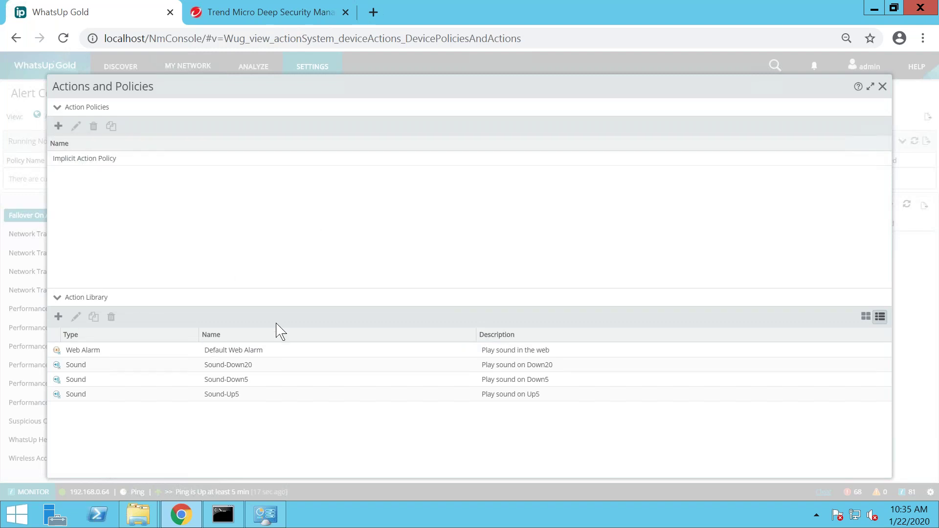
{"action": "left_click", "coordinate": [882, 87]}
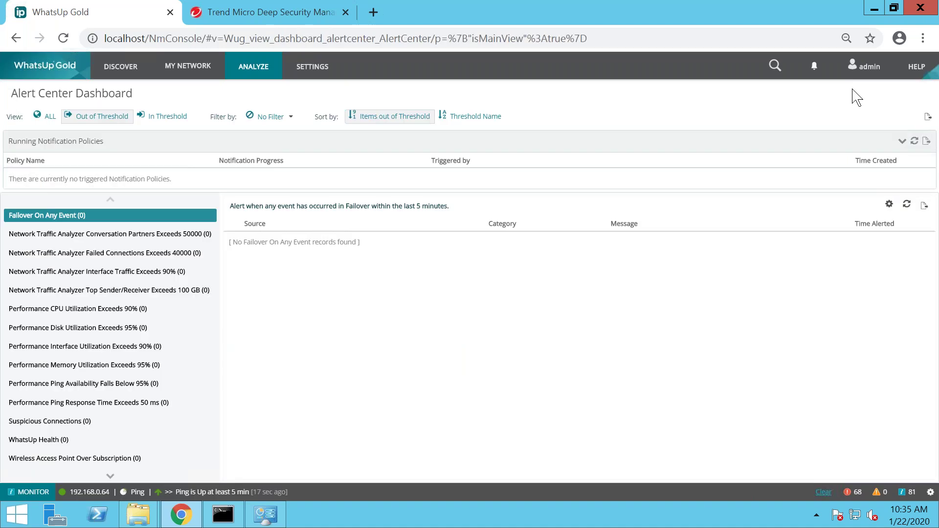
- Open the Monitors Library and examine the available active and passive monitors
{"action": "left_click", "coordinate": [313, 74]}
{"action": "mouse_move", "coordinate": [357, 203]}
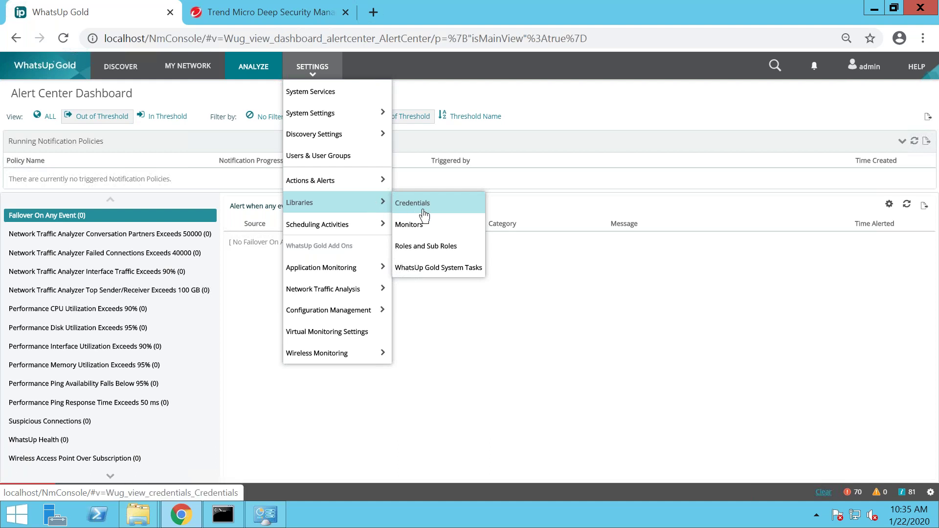
{"action": "left_click", "coordinate": [422, 239]}
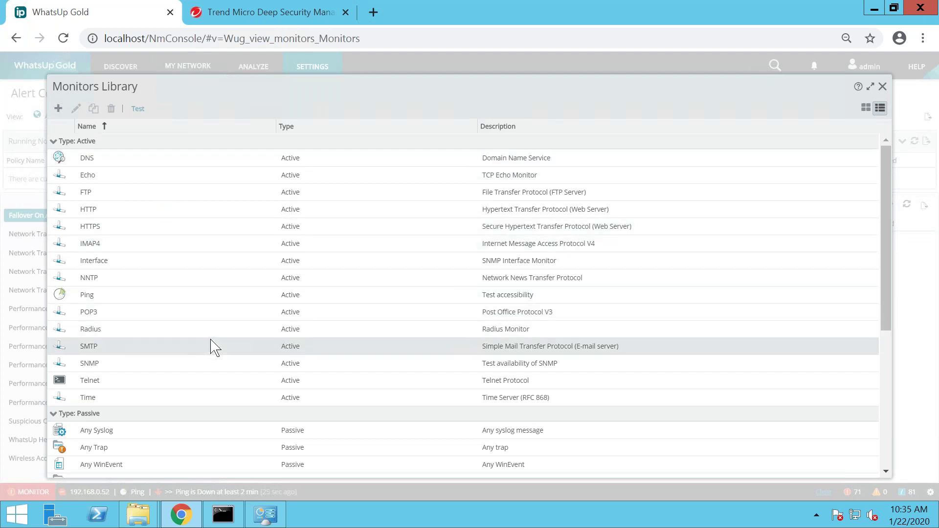
{"action": "scroll", "coordinate": [210, 347], "scroll_direction": "down", "scroll_amount": 3}
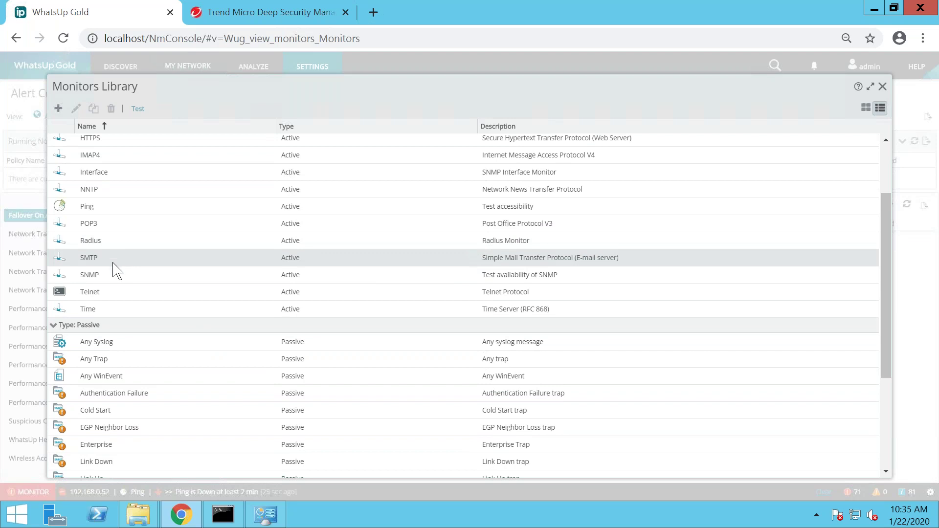
{"action": "scroll", "coordinate": [115, 276], "scroll_direction": "up", "scroll_amount": 3}
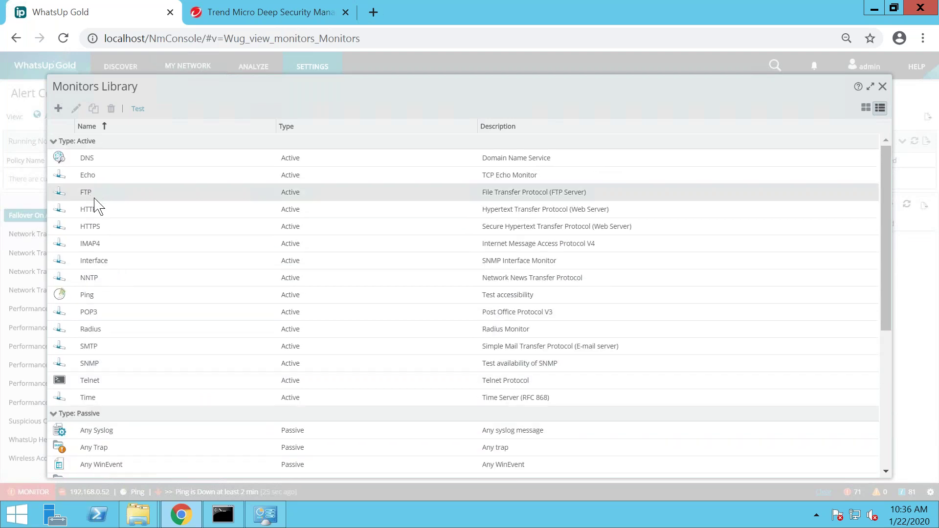